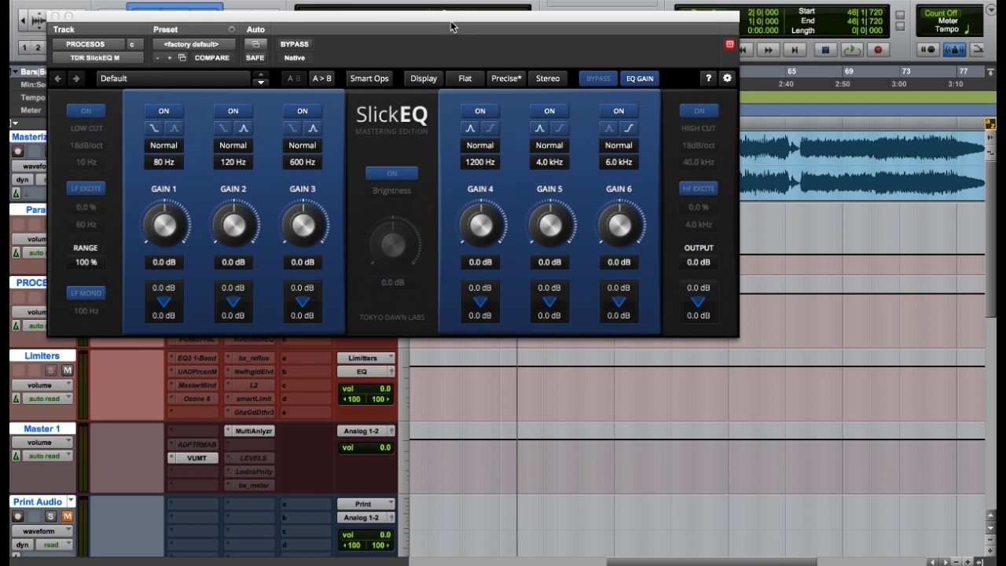
Move the SlickEQ window clear of the tracks' insert columns and turn off its target setting.
drag(456, 29, 564, 24)
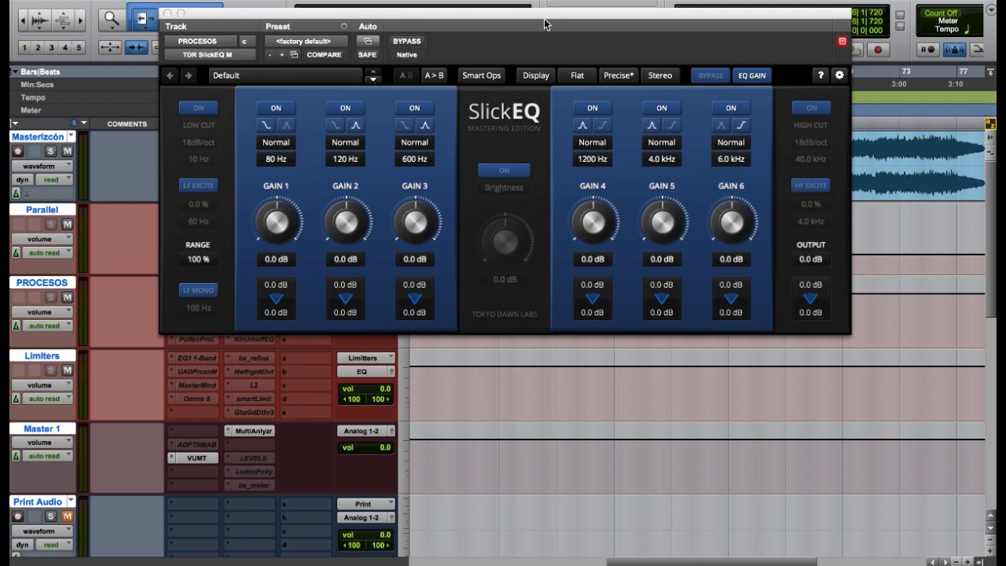
drag(548, 22, 668, 24)
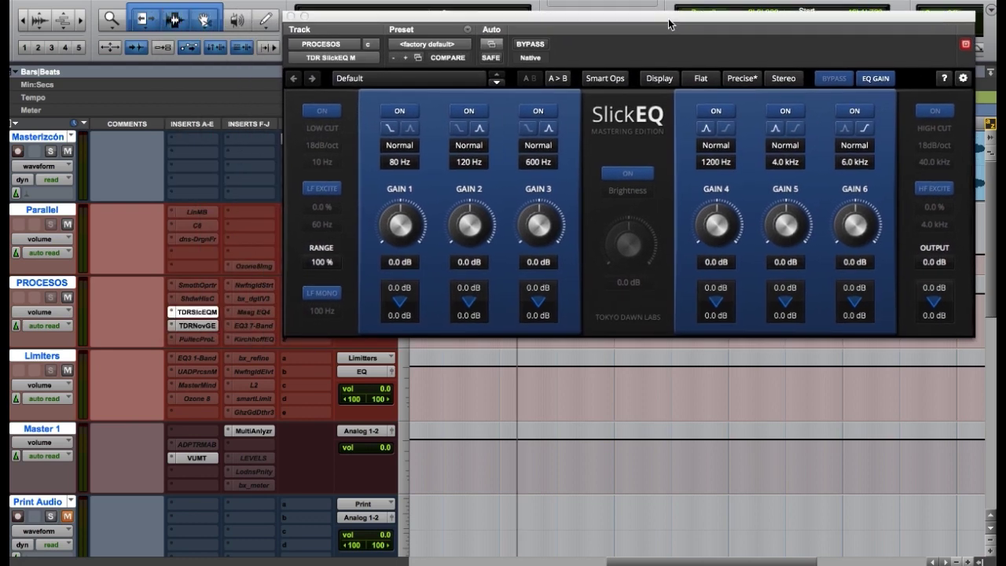
click(966, 44)
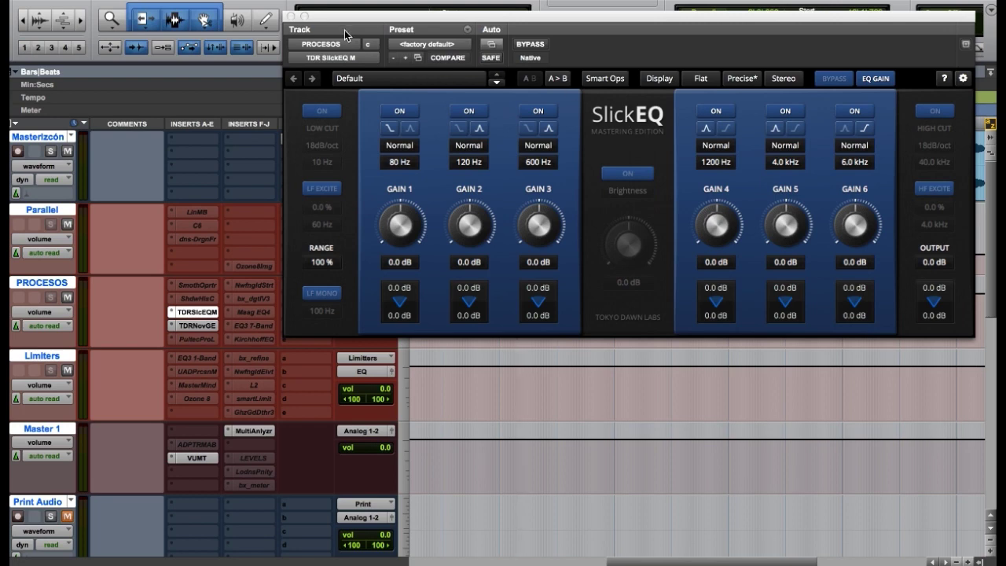
Move the SlickEQ window down to uncover the transport, then play a short passage of the song and stop.
drag(354, 18, 352, 142)
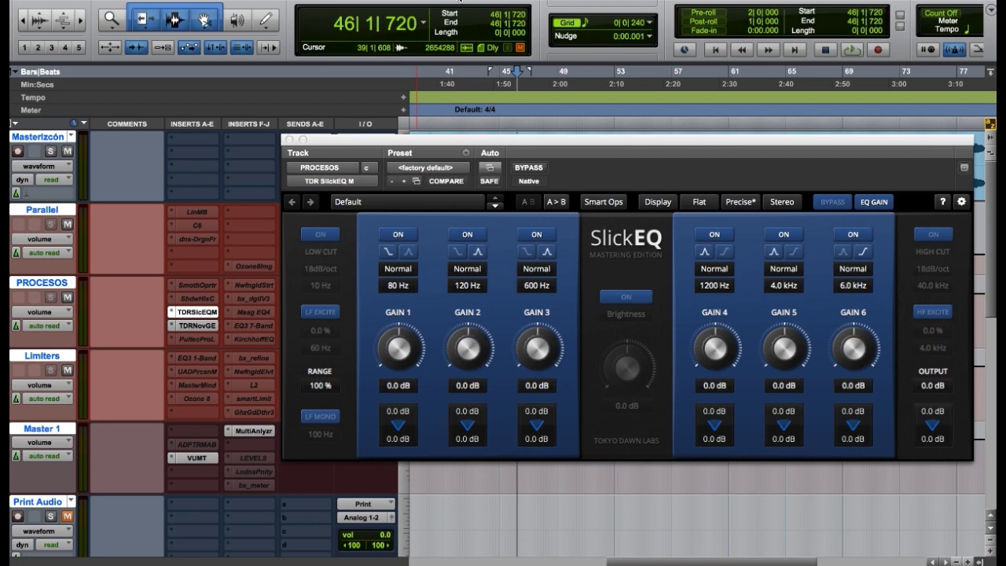
key(space)
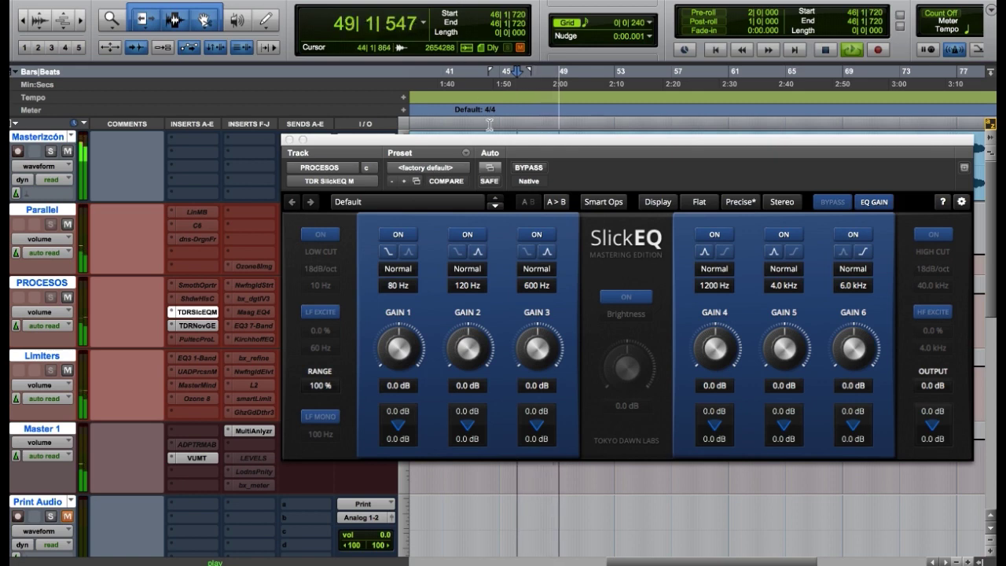
key(space)
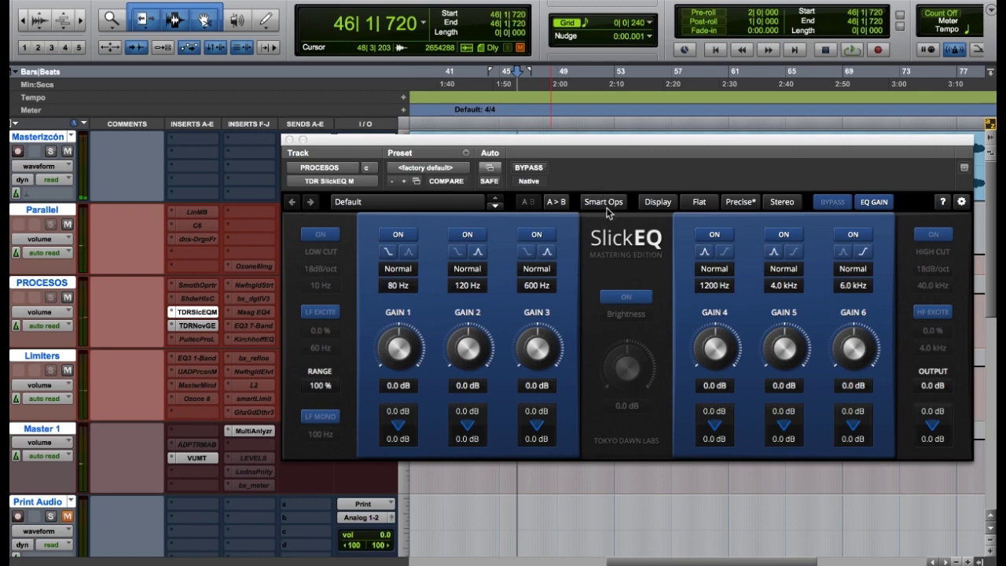
Open Smart Operations, fit its window on screen, and learn the input spectrum while the song plays.
click(607, 206)
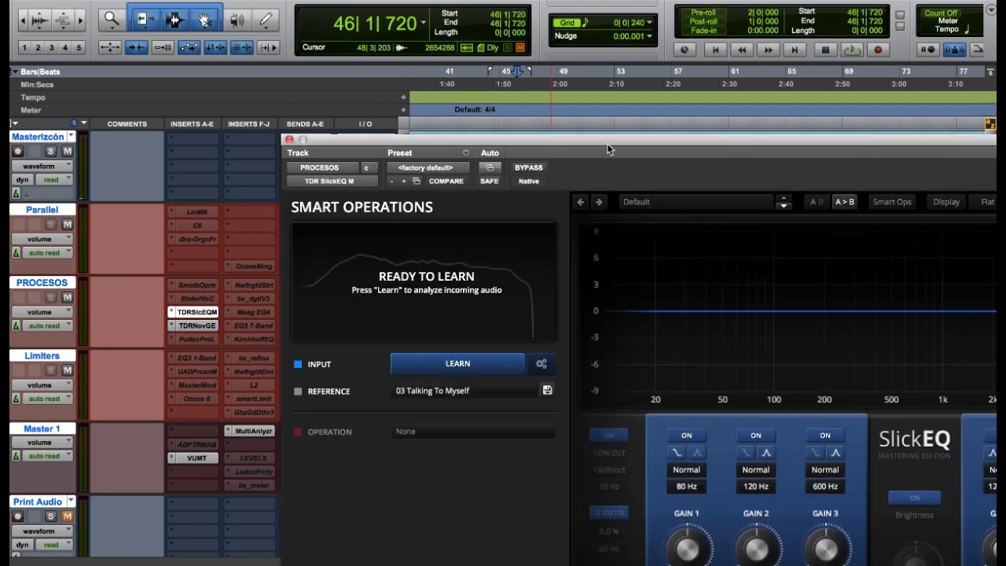
drag(607, 143, 338, 18)
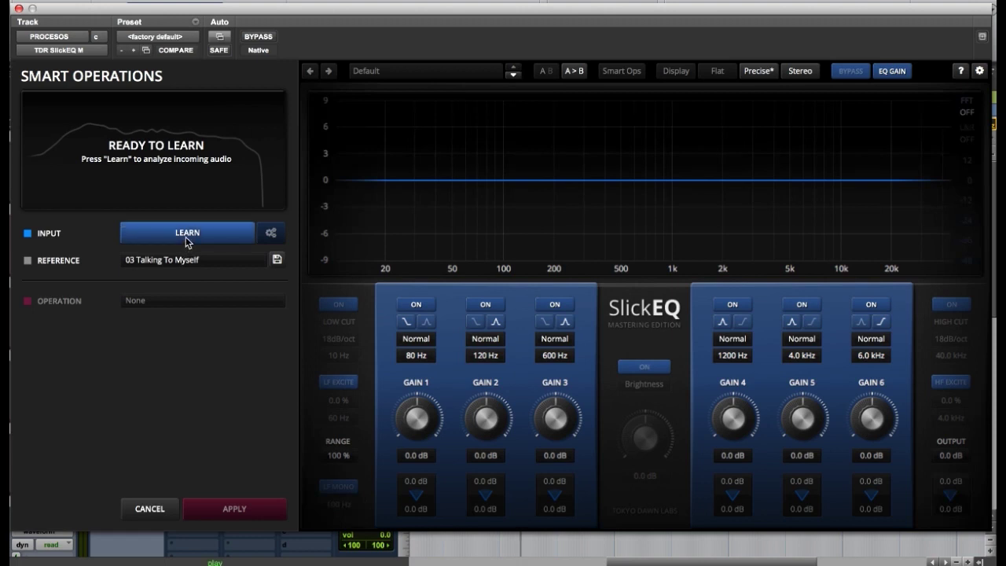
click(187, 235)
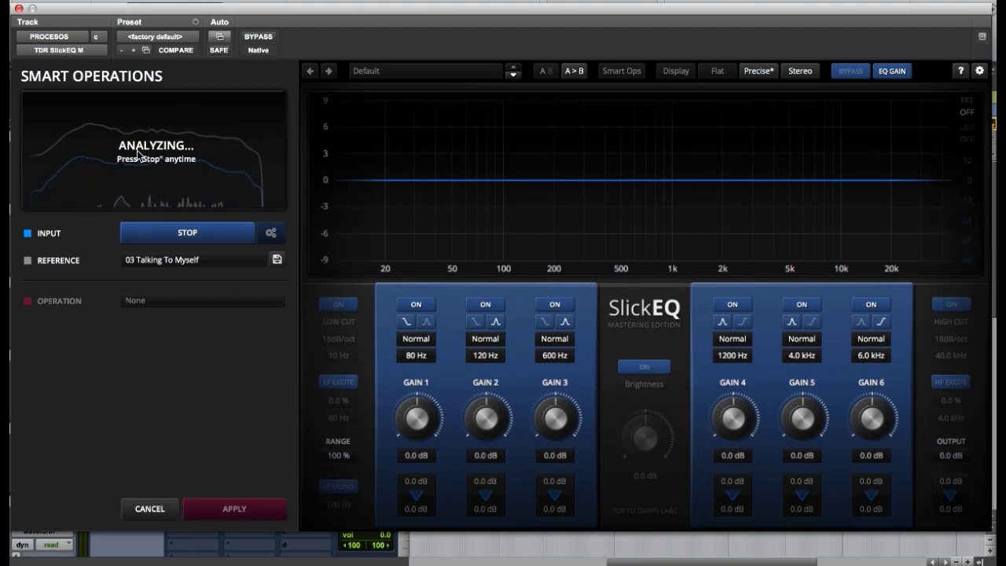
click(196, 240)
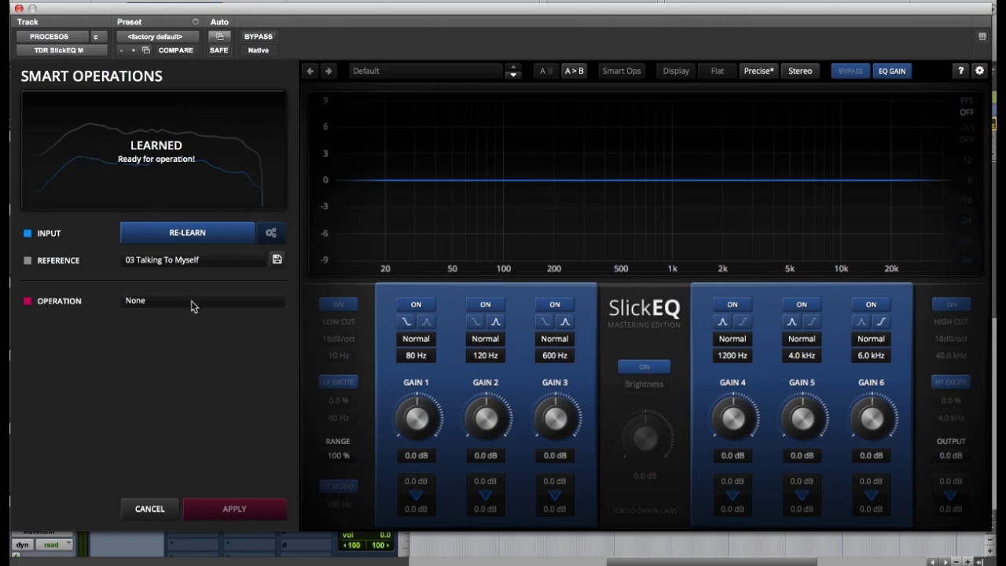
Set the smart operation to Pan/Width Match Reference with the Gain, Pan, Width option.
click(148, 298)
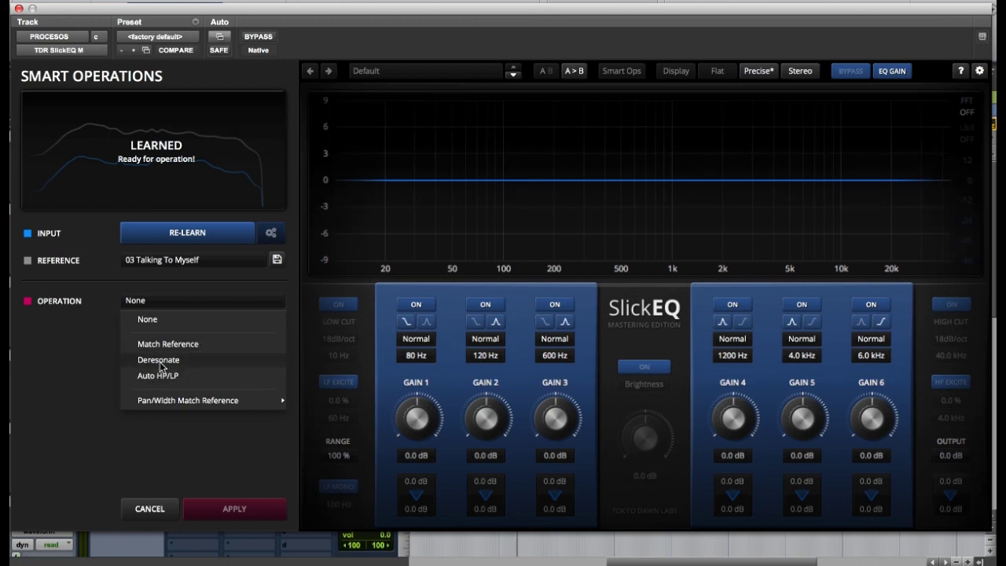
mouse_move(204, 400)
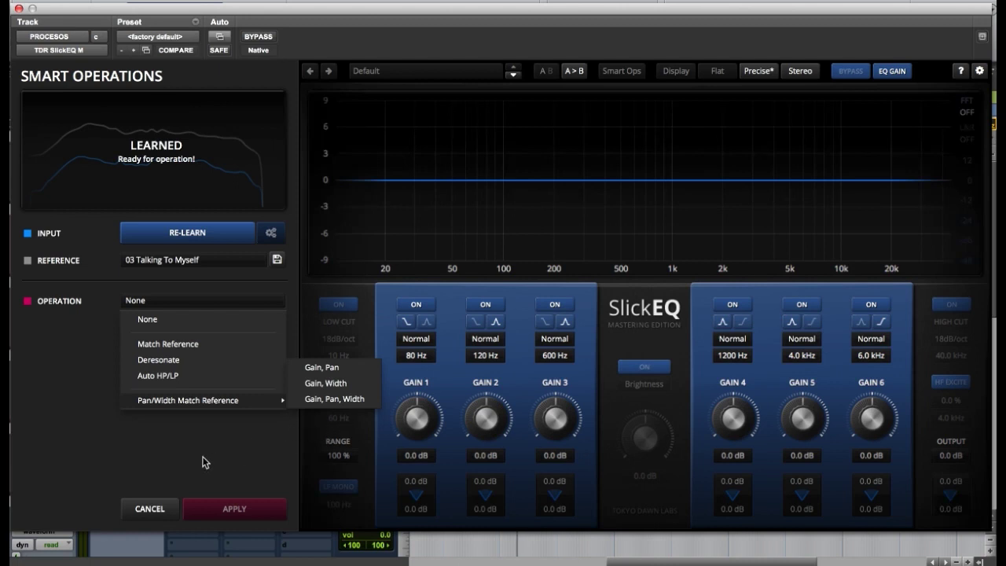
click(338, 400)
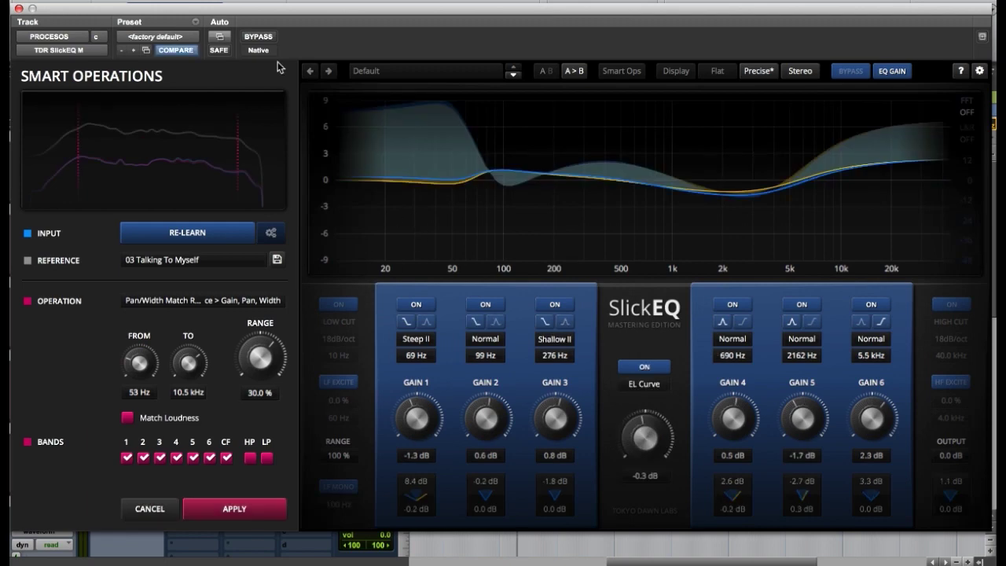
Compare the Gain, Pan, Width match with the unprocessed song by repeatedly bypassing and re-enabling the equalizer during playback.
click(257, 37)
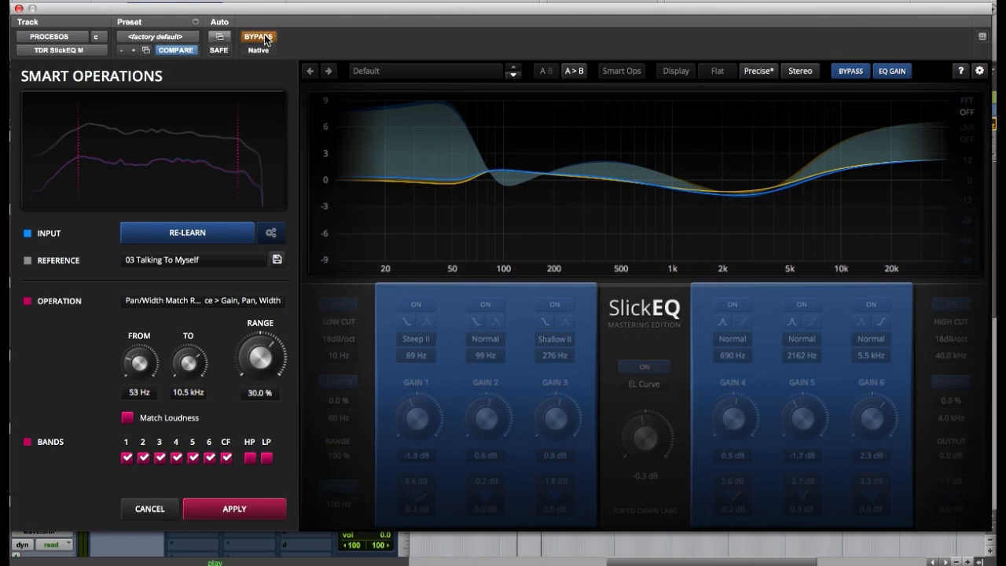
click(264, 38)
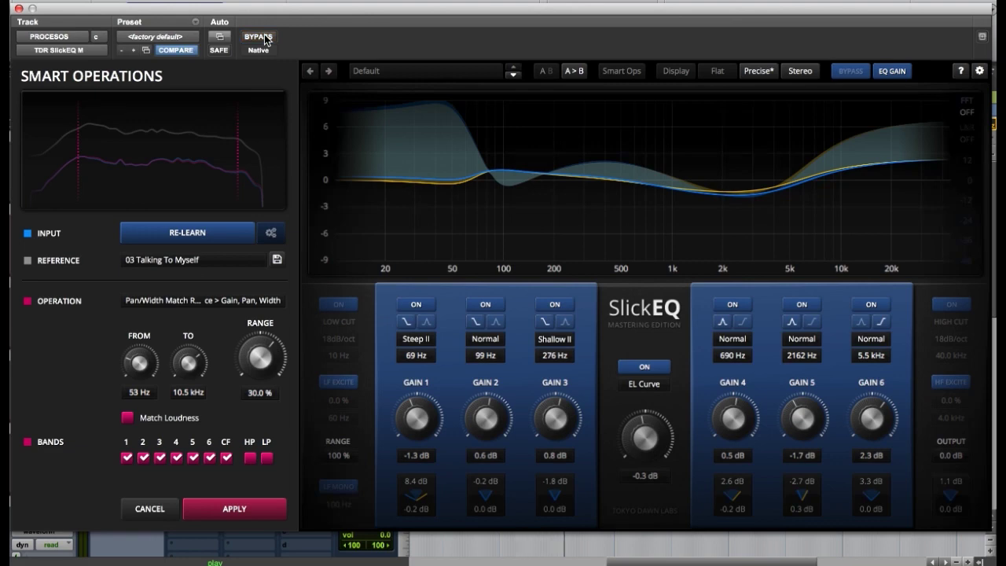
click(265, 38)
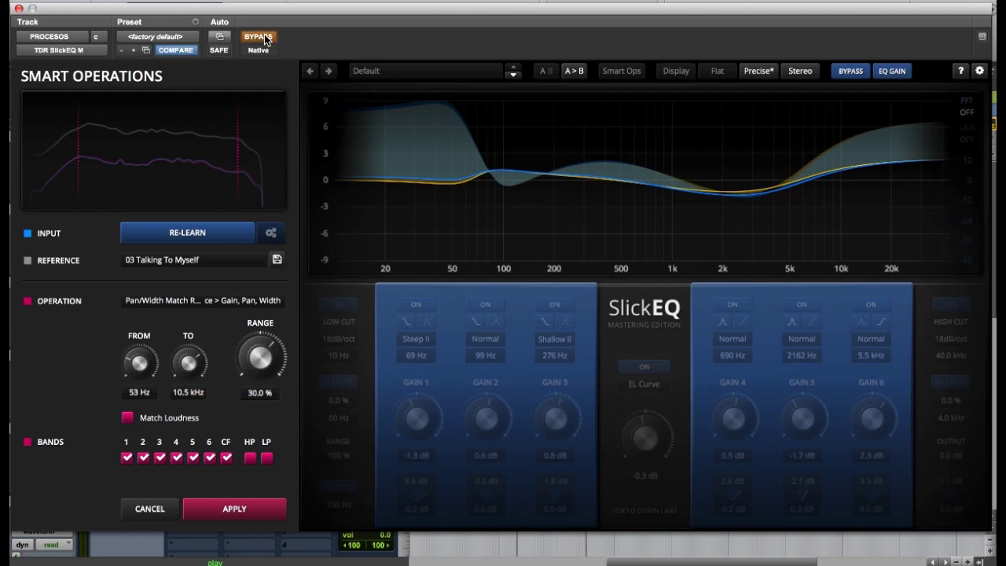
click(265, 38)
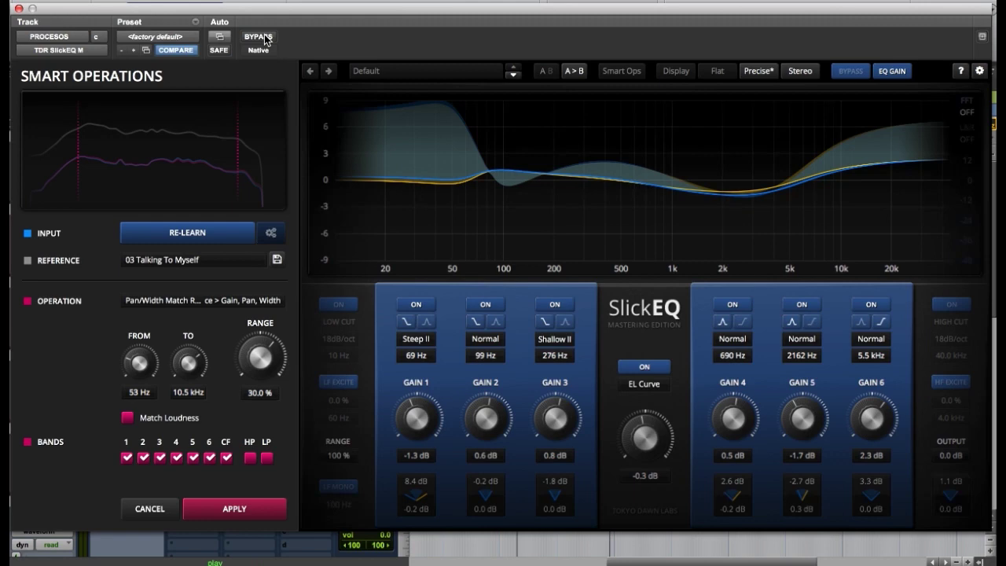
click(265, 38)
click(265, 38)
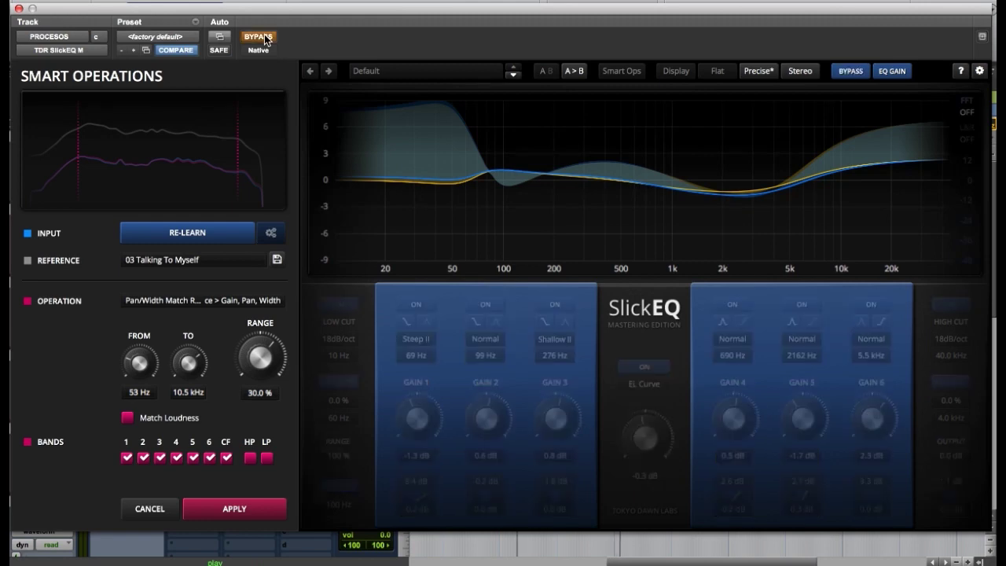
click(265, 38)
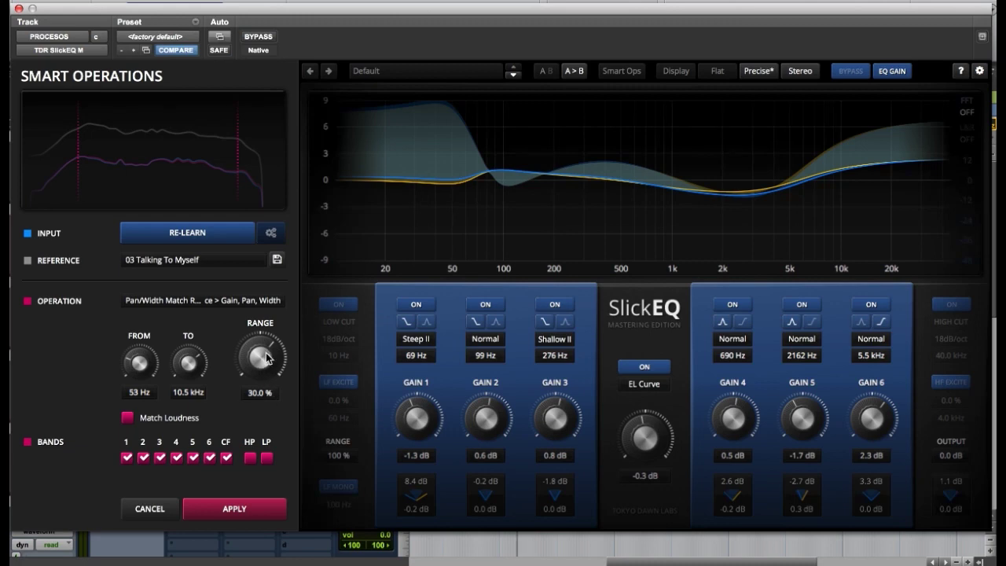
Set the match range to 10.5 % and compare the softer correction with the bypassed sound during playback.
drag(267, 358, 266, 397)
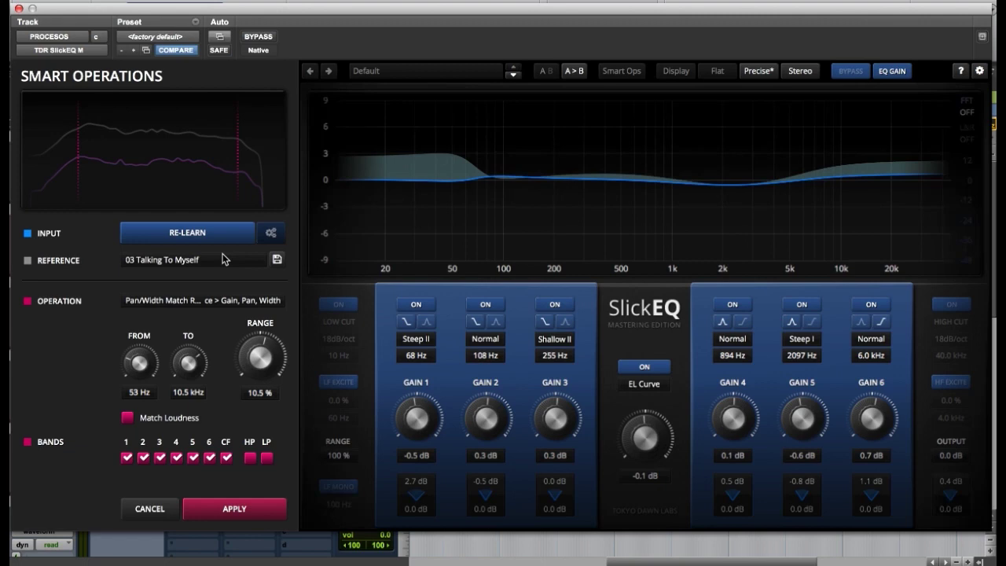
click(259, 37)
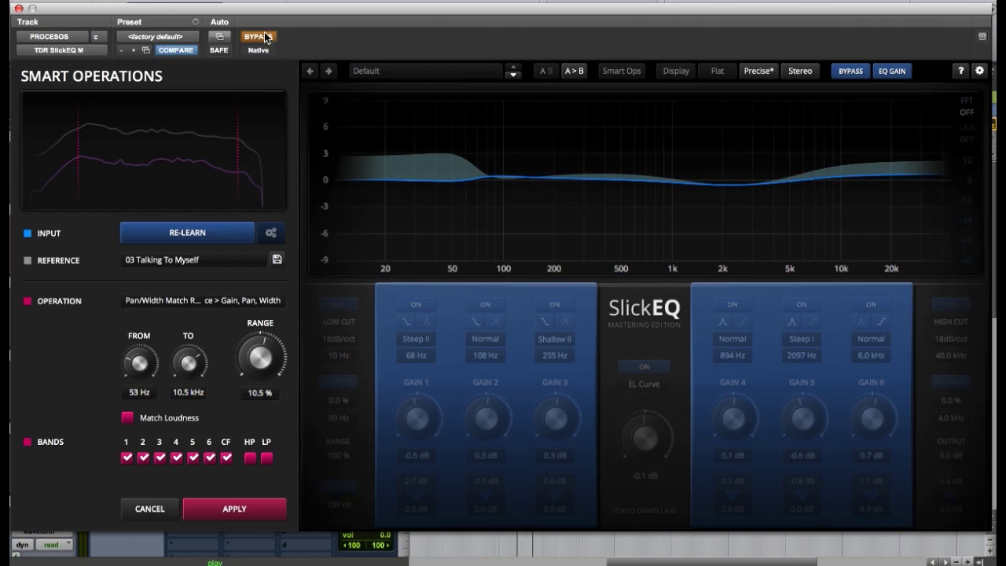
click(266, 37)
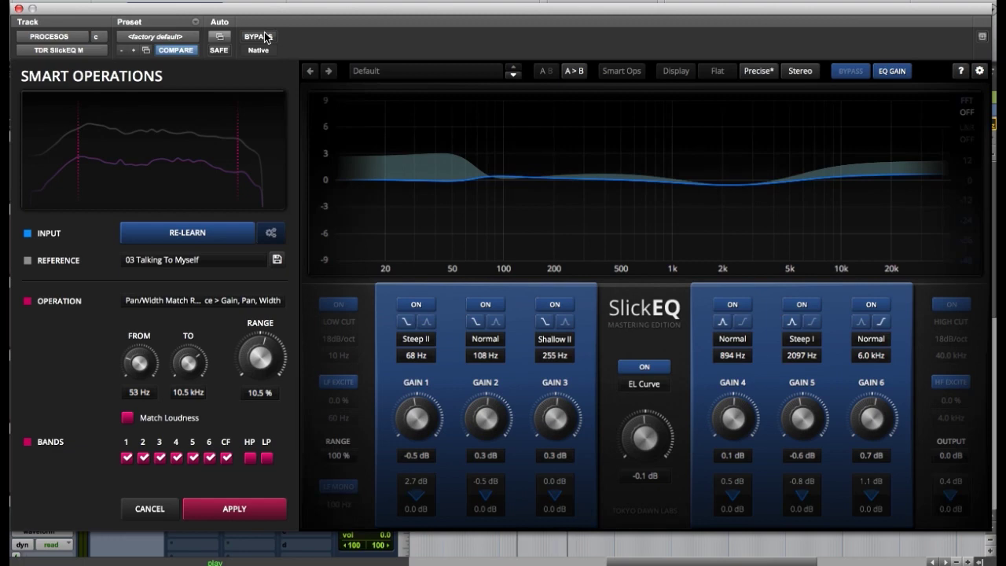
click(266, 37)
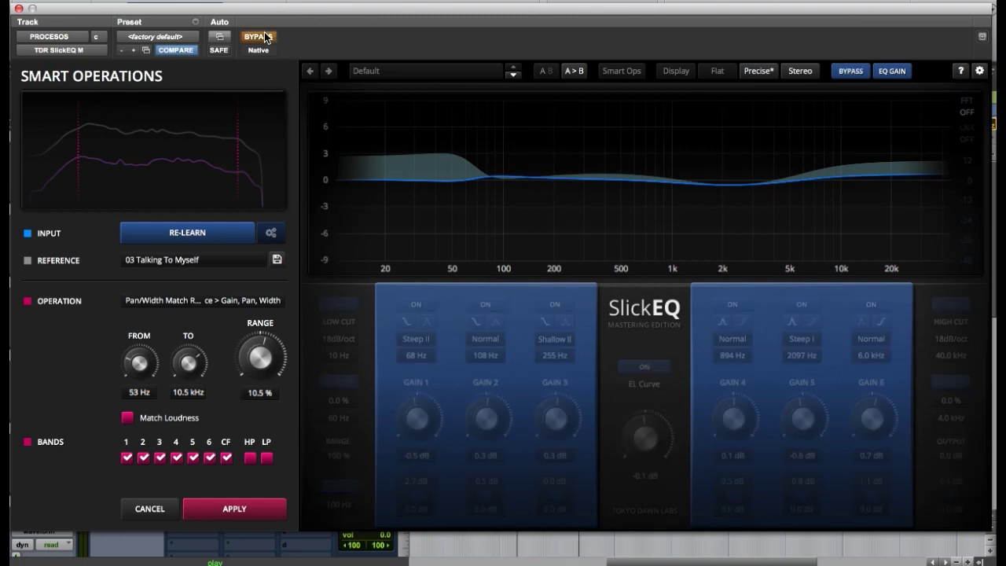
click(266, 37)
click(266, 37)
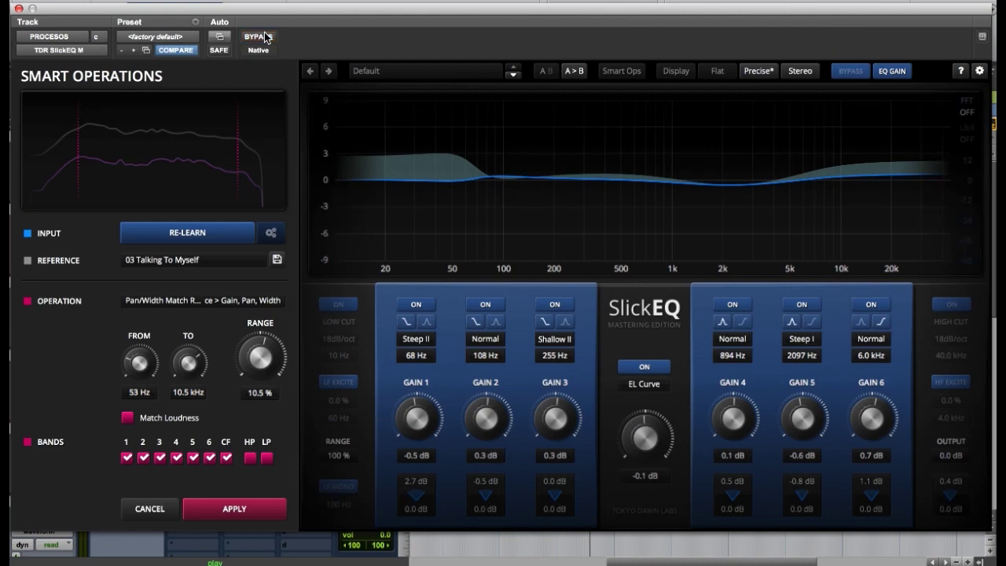
Change the smart operation to Match Reference with a range of 30.1 % and compare it with the bypassed sound.
click(227, 301)
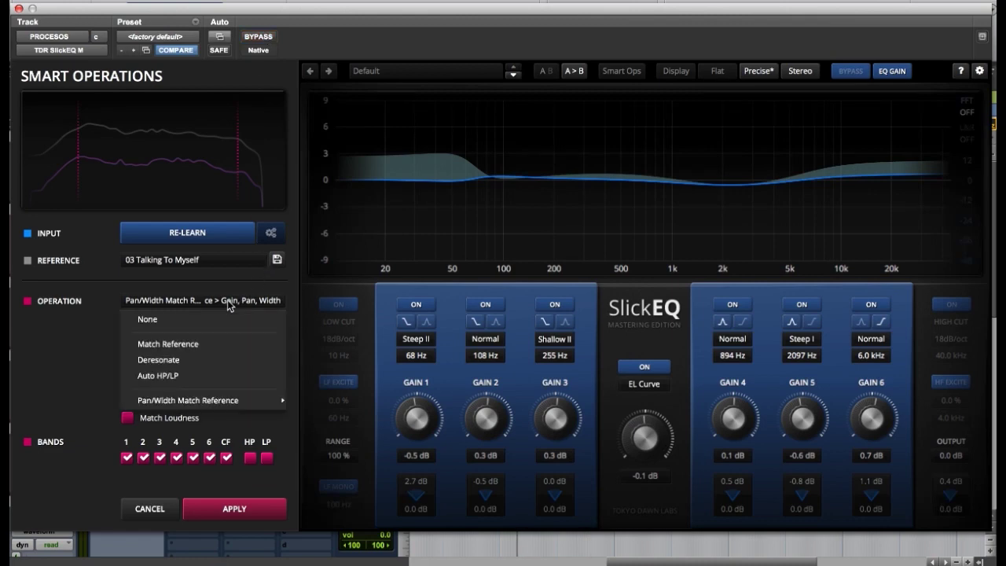
click(196, 345)
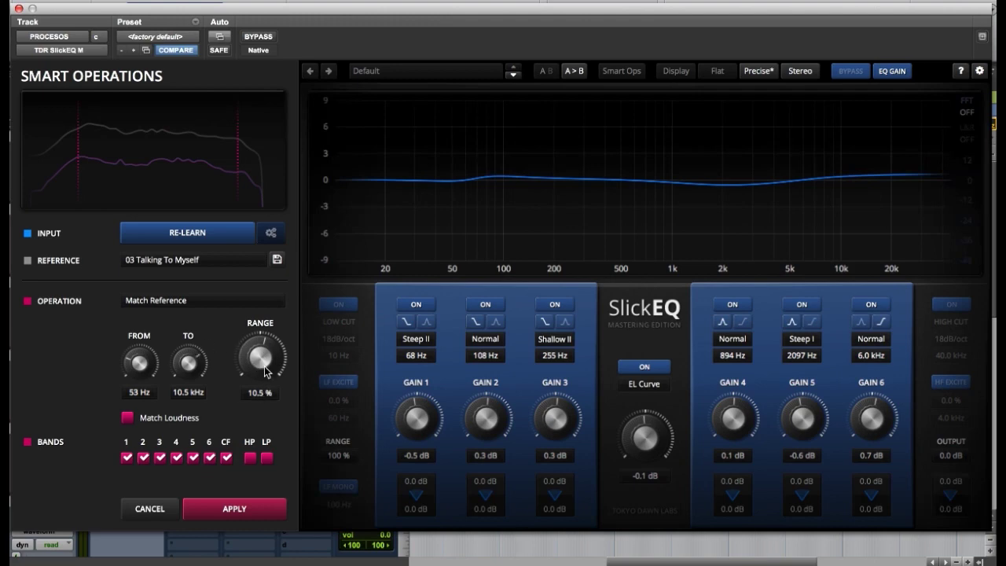
drag(265, 371, 267, 337)
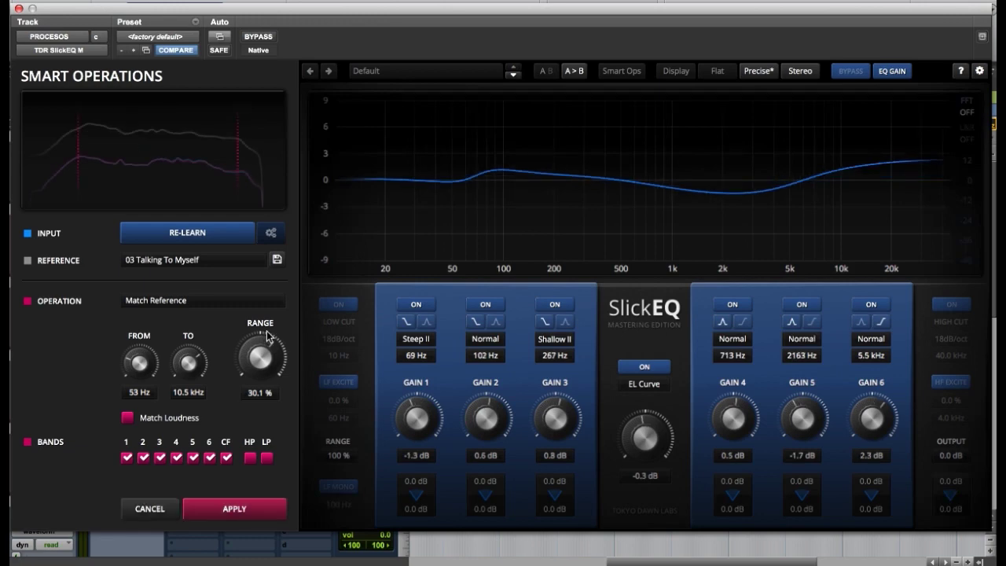
click(267, 39)
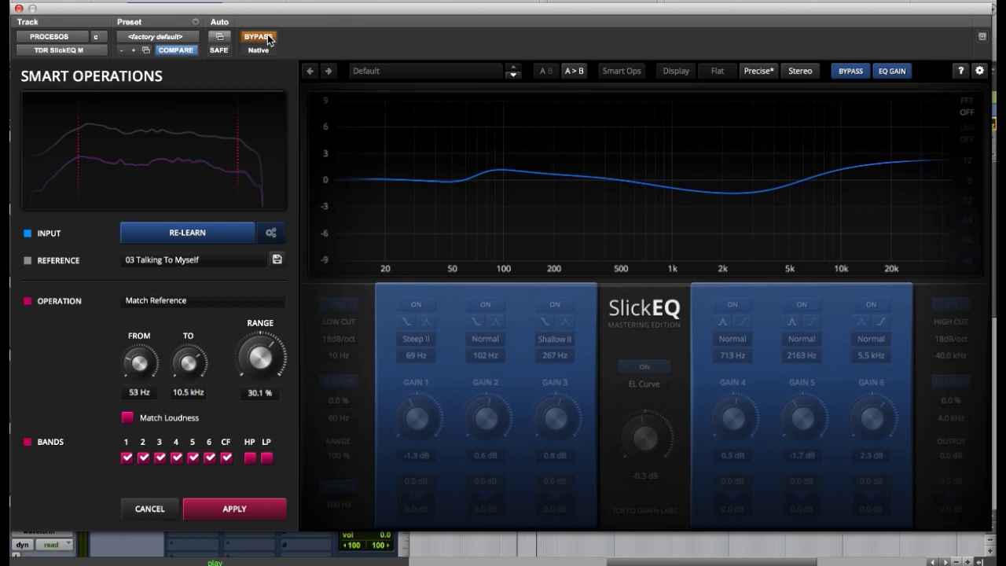
click(268, 39)
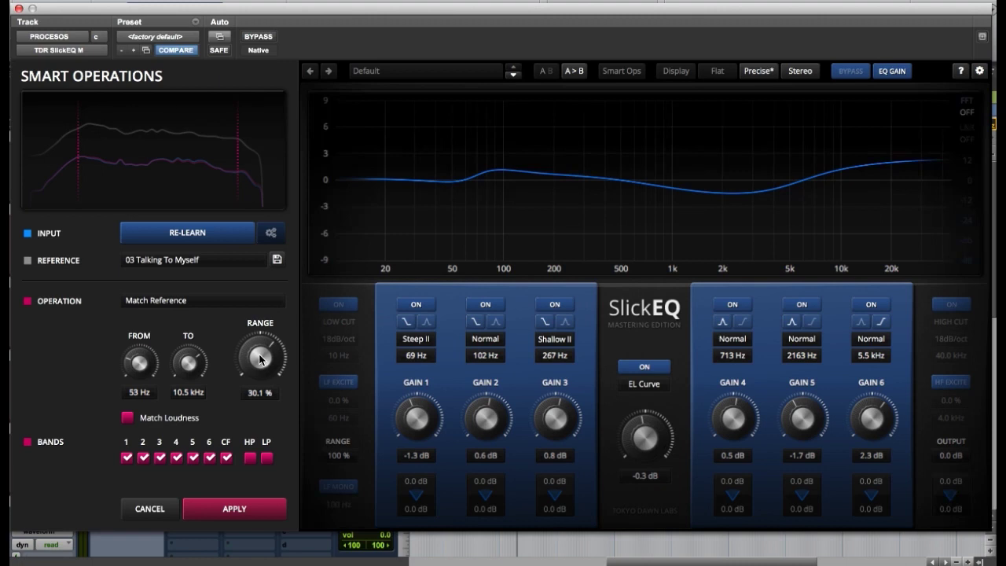
Lower the match range to 18.7 % and compare the correction with the bypassed sound during playback.
drag(260, 358, 260, 360)
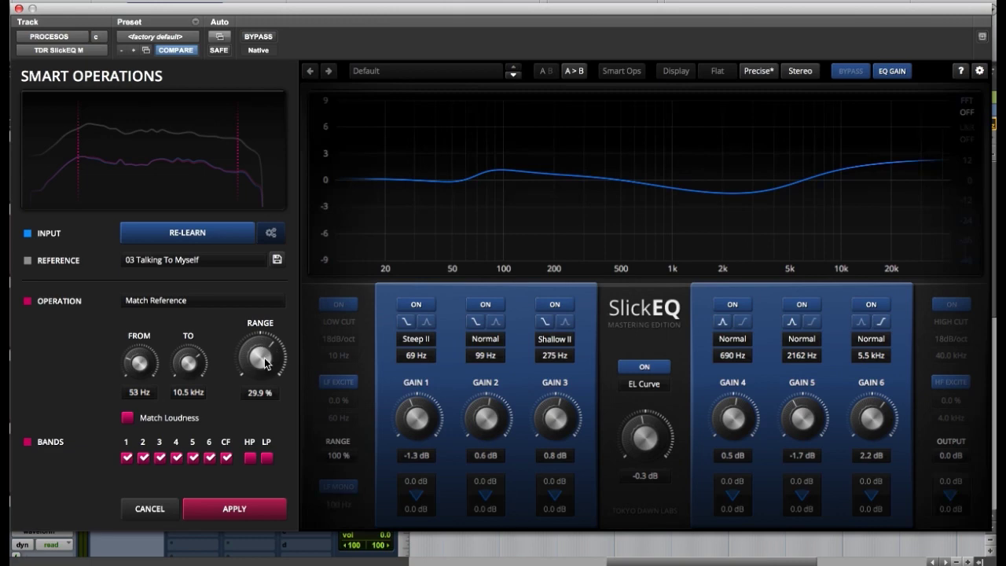
drag(265, 364, 265, 372)
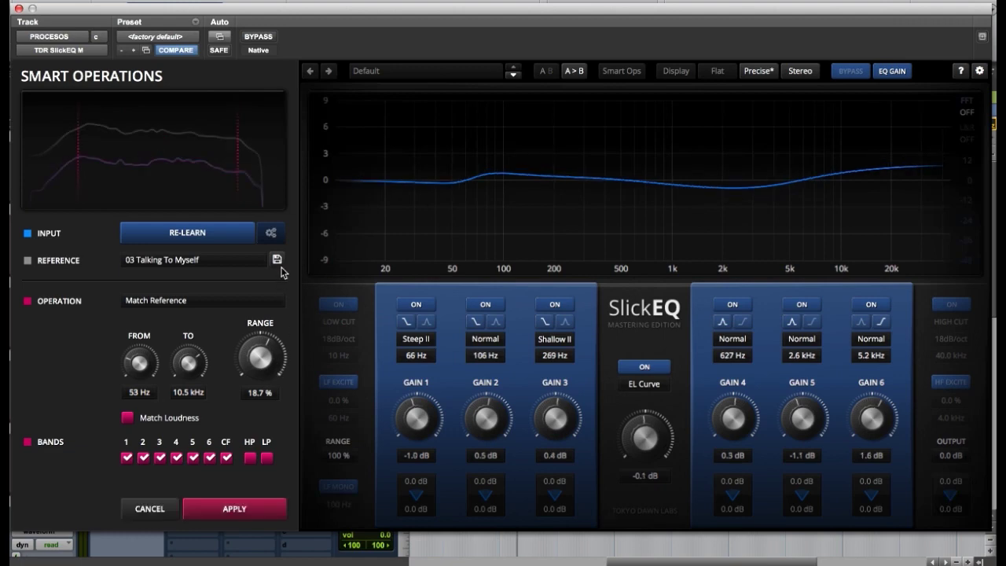
click(259, 37)
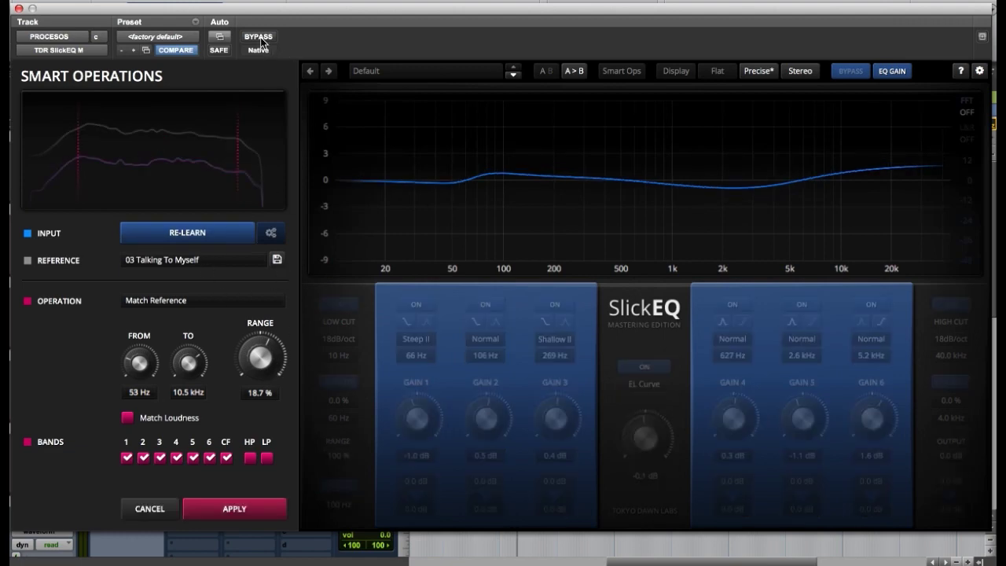
click(259, 37)
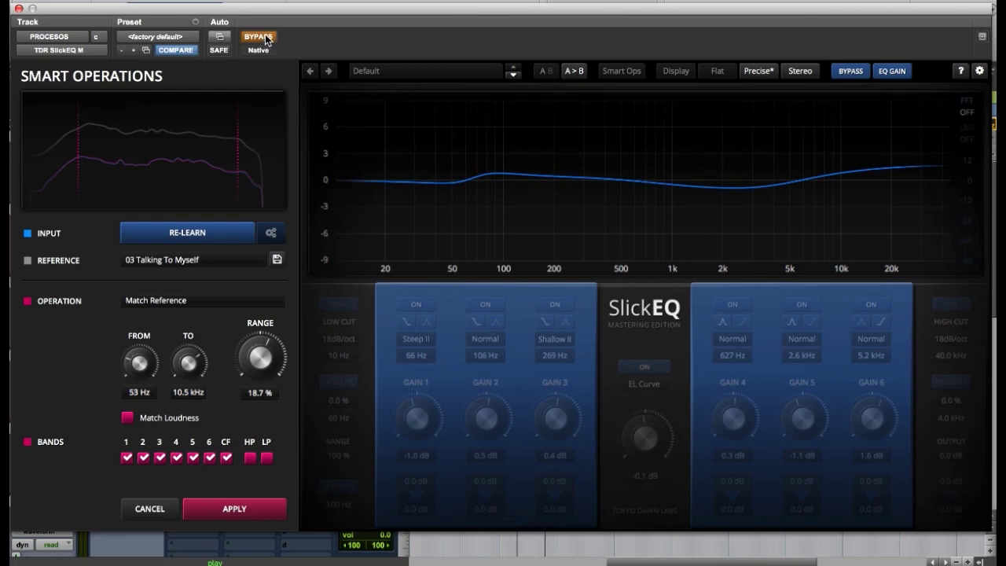
click(263, 37)
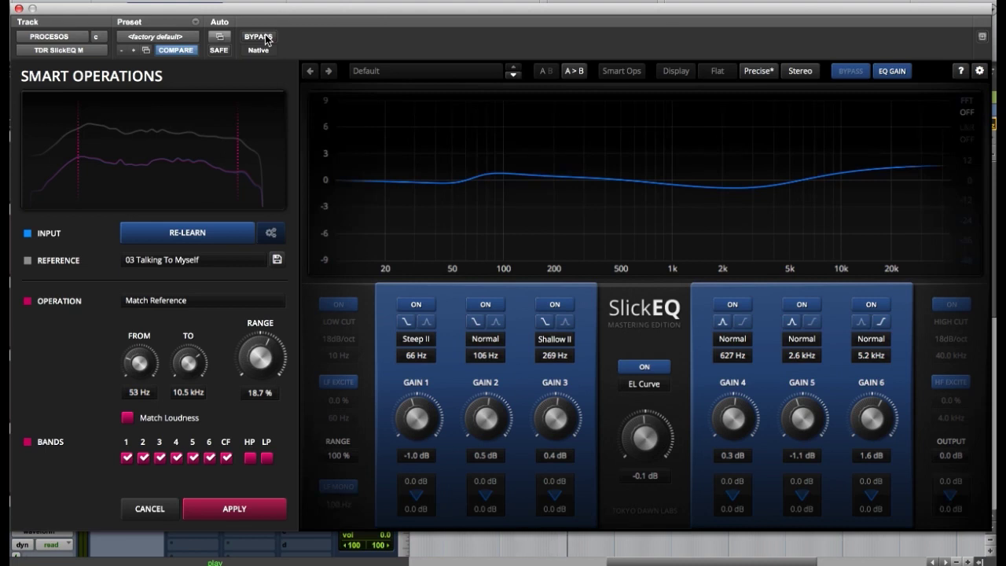
click(263, 37)
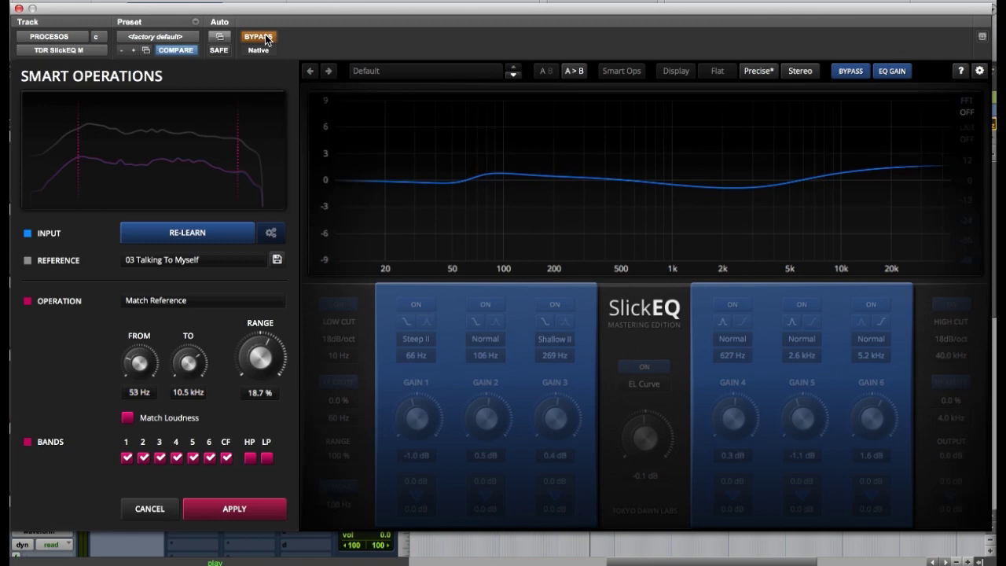
click(263, 37)
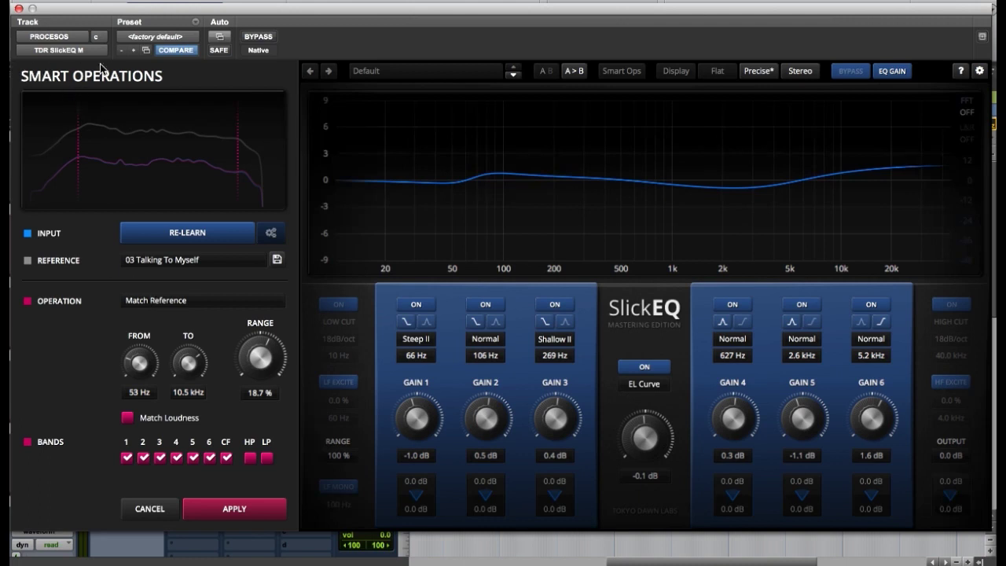
Exclude bands 1 to 6 from the match, leaving only CF, and raise the range to 78.3 %.
click(128, 459)
click(142, 459)
click(159, 459)
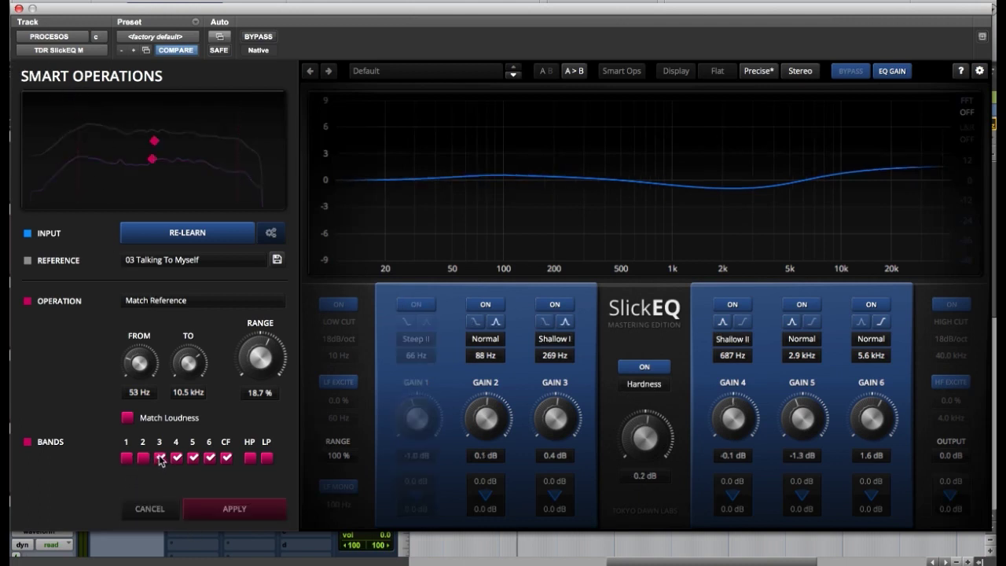
click(176, 458)
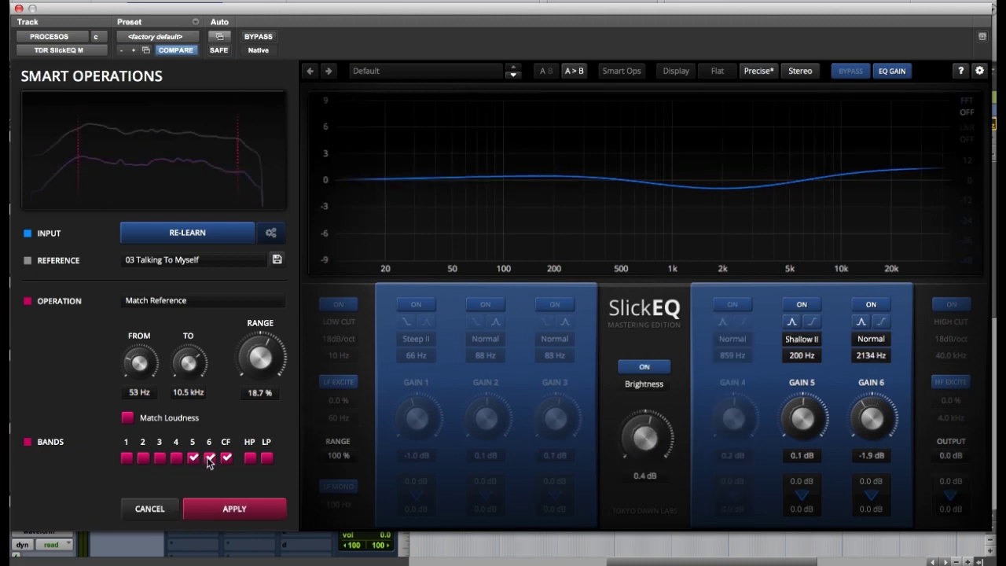
click(193, 458)
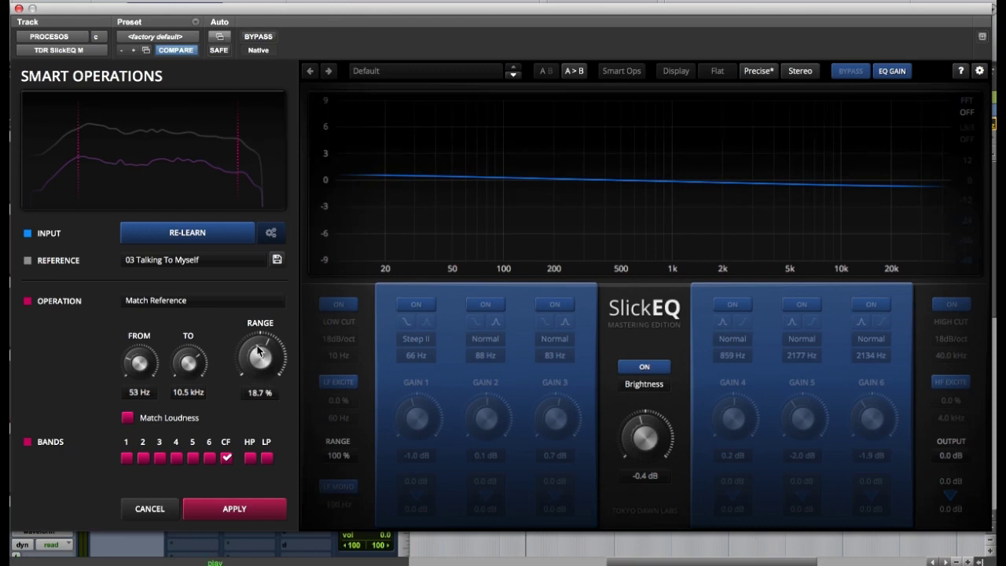
drag(259, 351, 260, 331)
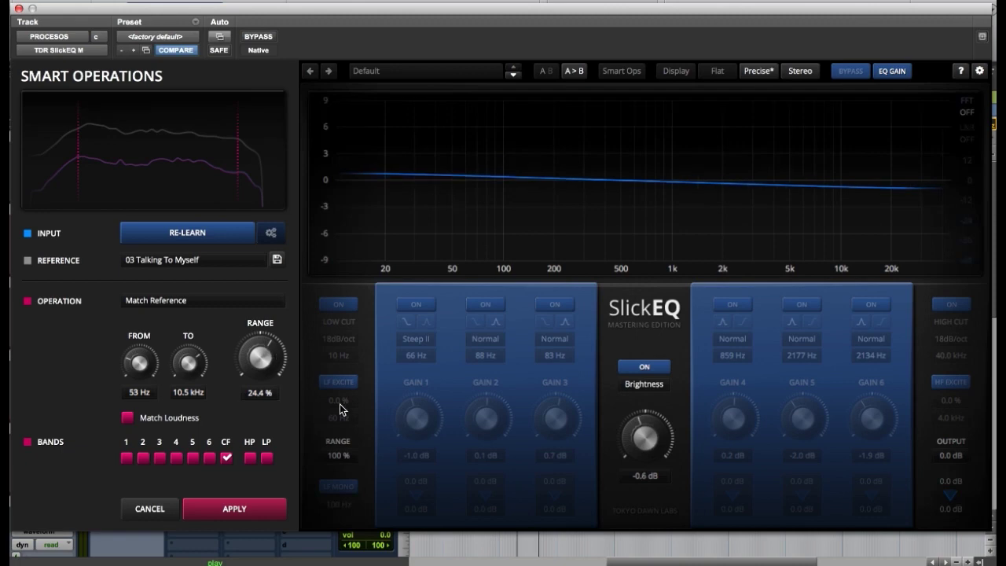
drag(262, 362, 261, 338)
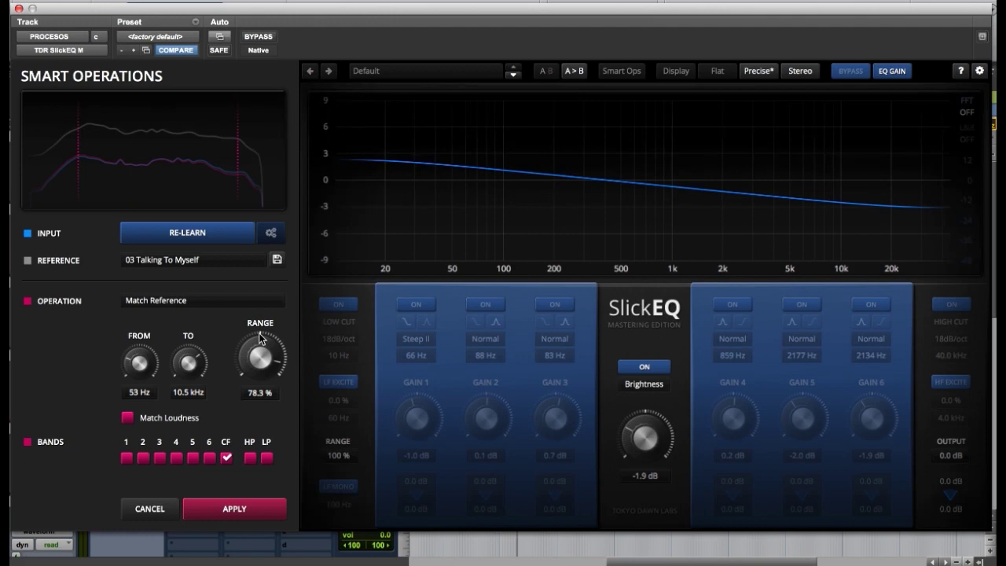
Include bands 1 to 6 in the match again and reduce the range to 18.2 %.
click(209, 457)
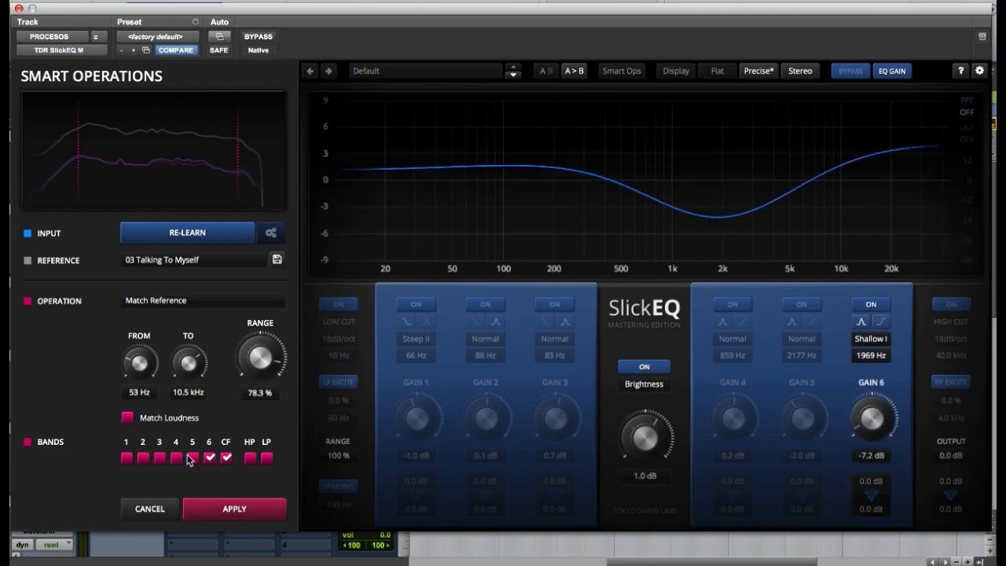
click(192, 457)
click(176, 457)
click(159, 458)
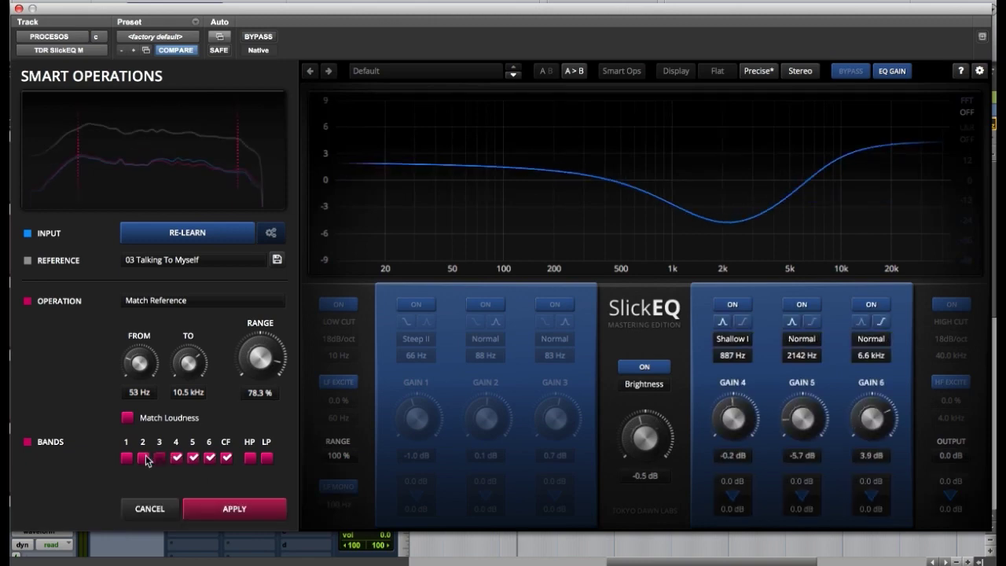
click(143, 458)
click(126, 457)
drag(260, 358, 260, 402)
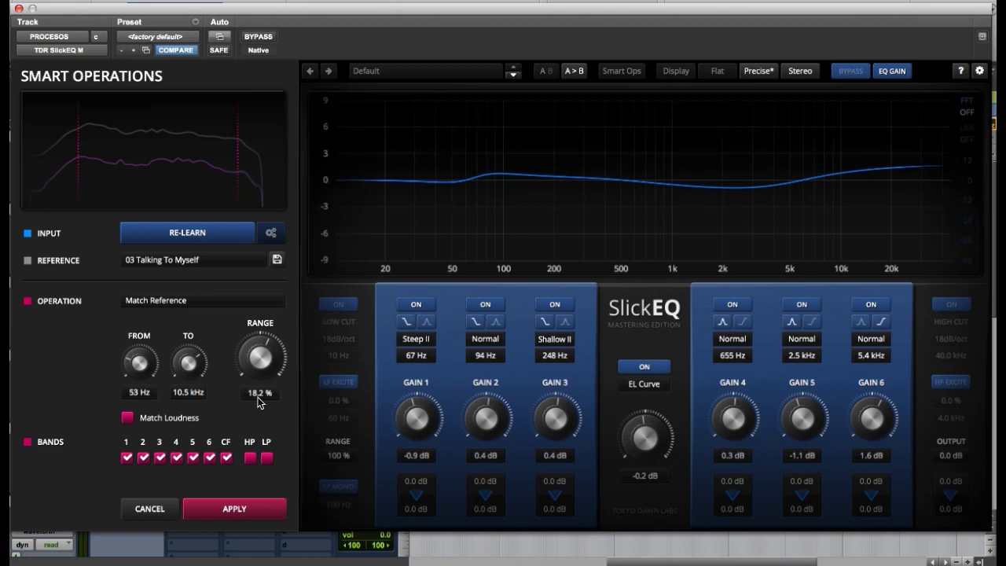
Change the smart operation to Deresonate and raise its range to 30.7 %.
click(235, 302)
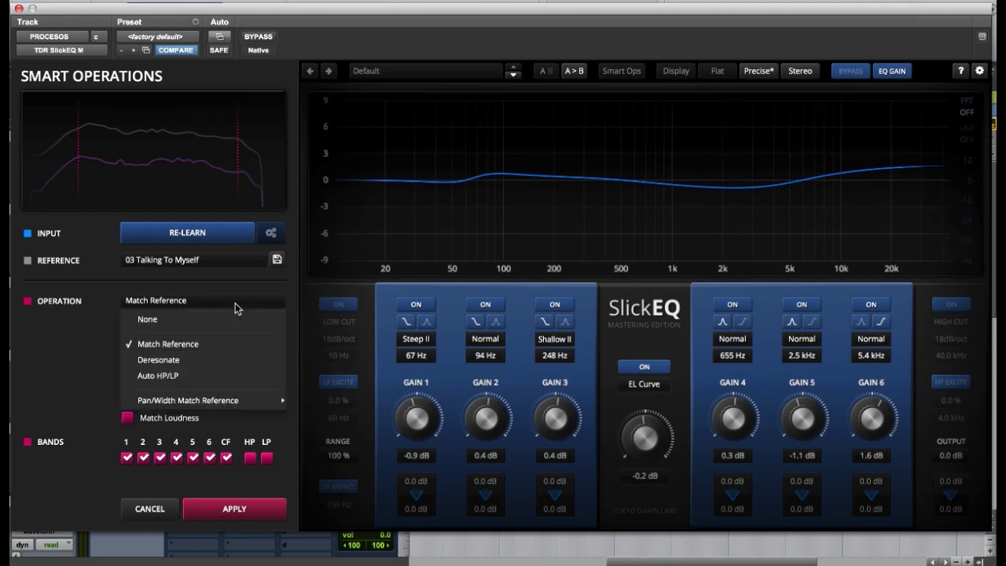
click(187, 365)
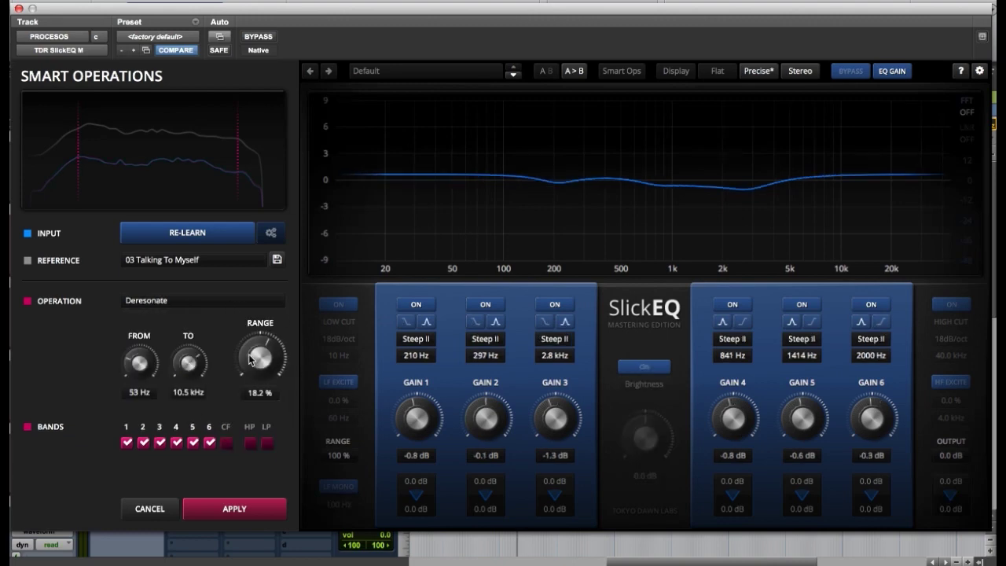
drag(262, 366, 262, 346)
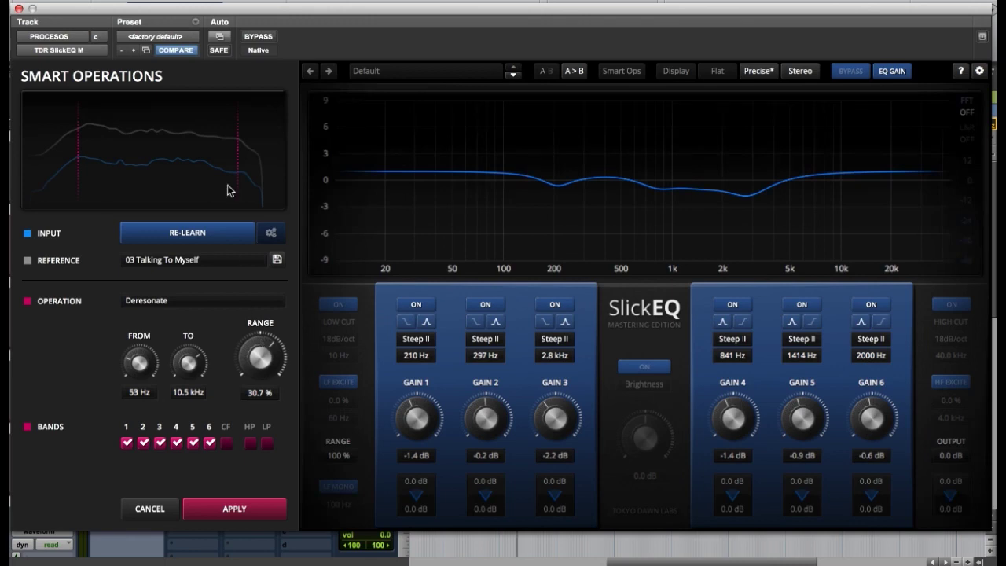
Compare the Deresonate correction with the unprocessed song by repeatedly bypassing and re-enabling the equalizer during playback.
click(265, 40)
click(262, 41)
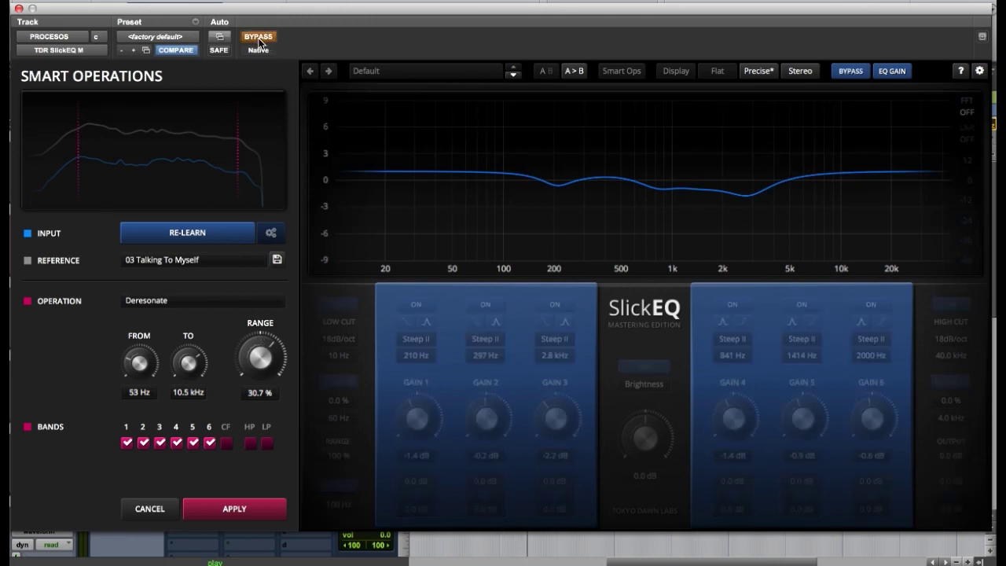
click(265, 37)
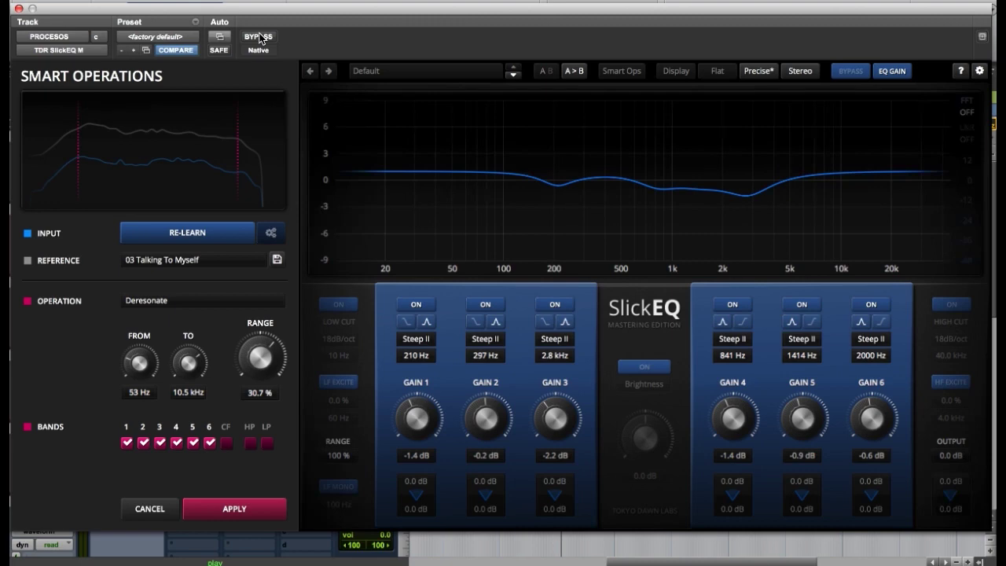
click(259, 38)
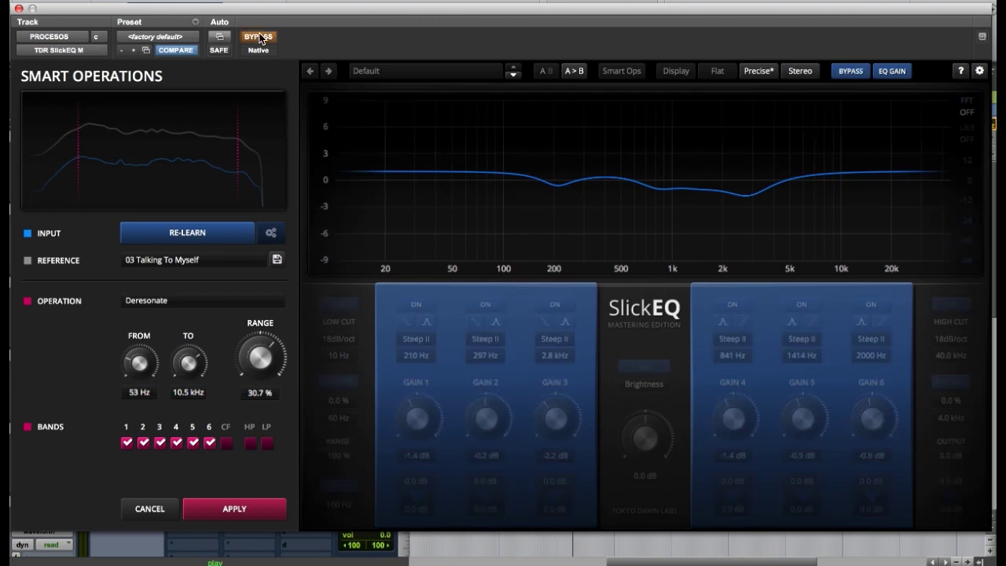
click(259, 38)
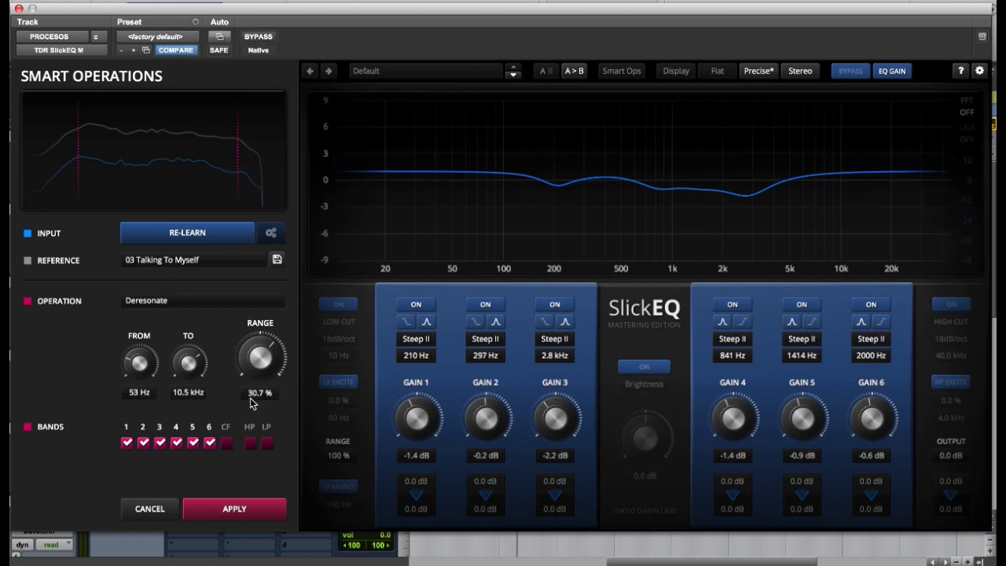
Set the operation to Pan/Width Match Reference with Gain, Pan, Width at a 10.2 % range and compare it with the bypassed sound.
click(205, 305)
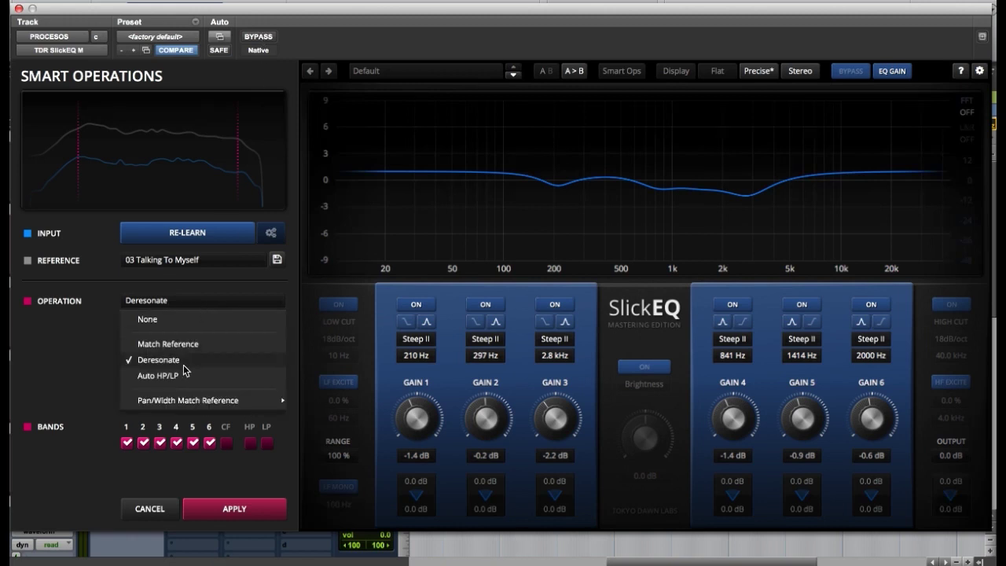
mouse_move(236, 400)
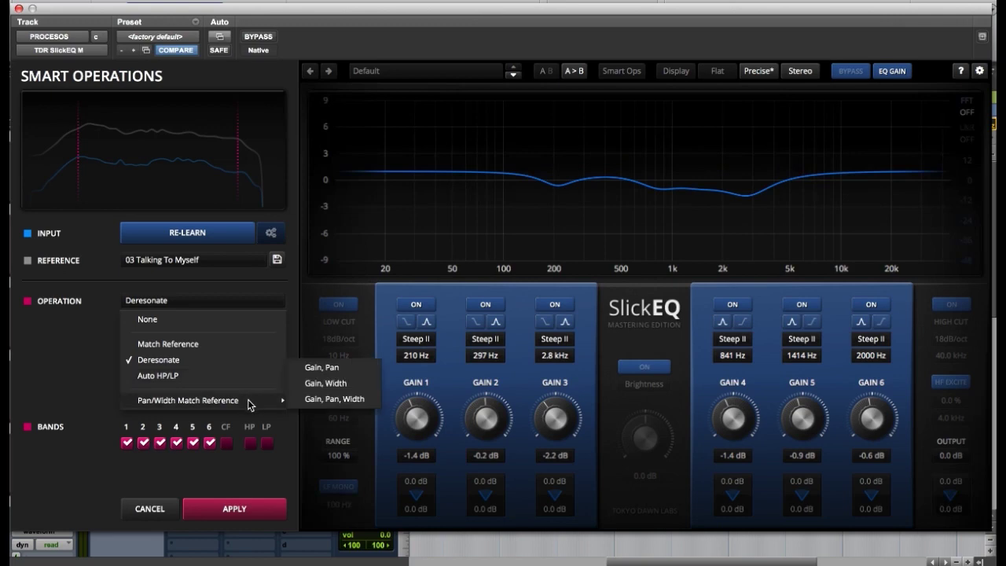
click(334, 398)
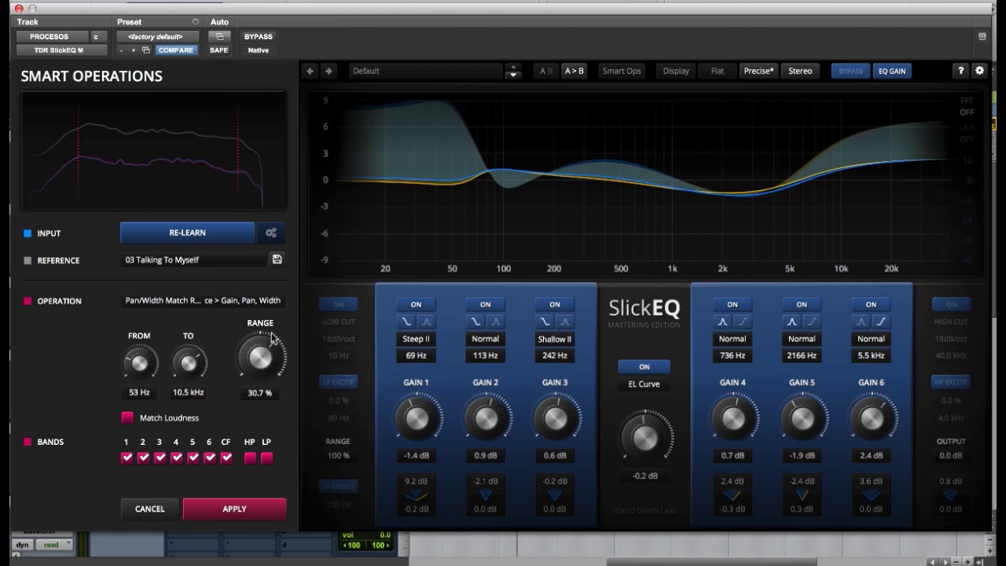
drag(271, 332, 271, 358)
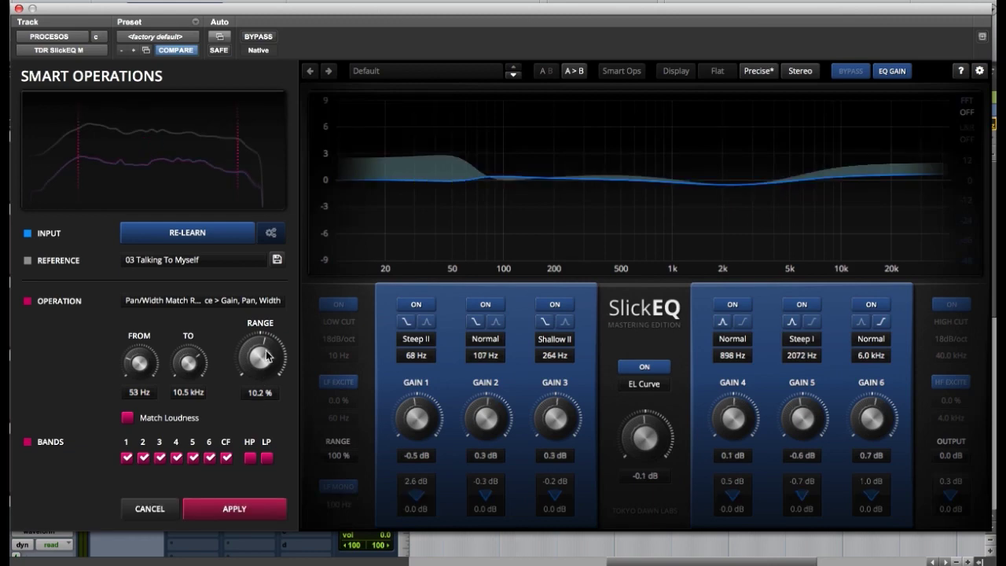
click(259, 37)
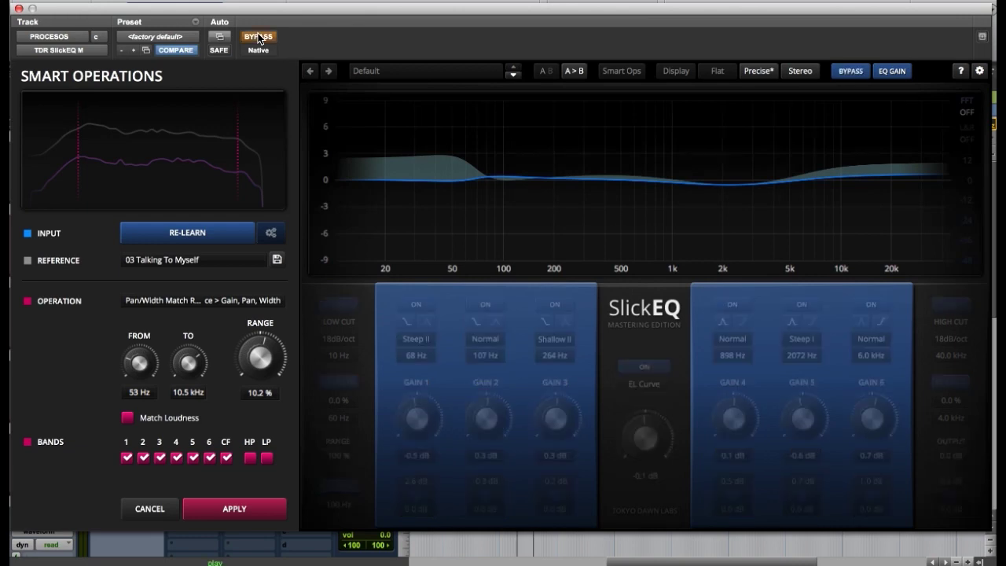
click(259, 37)
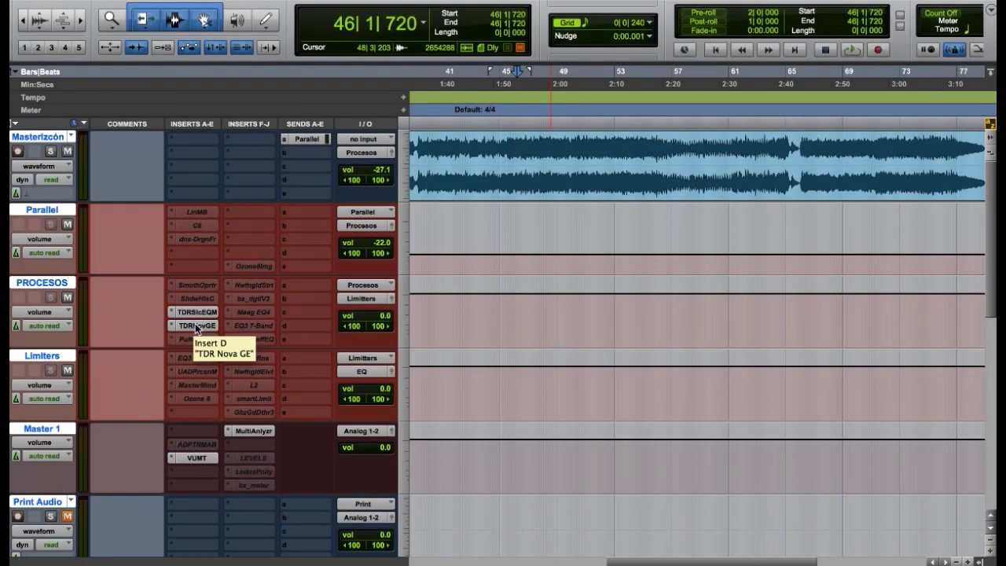
Open the TDR Nova GE insert on the PROCESOS track, show its Smart Operations, and reposition the plug-in so it is fully visible.
click(195, 324)
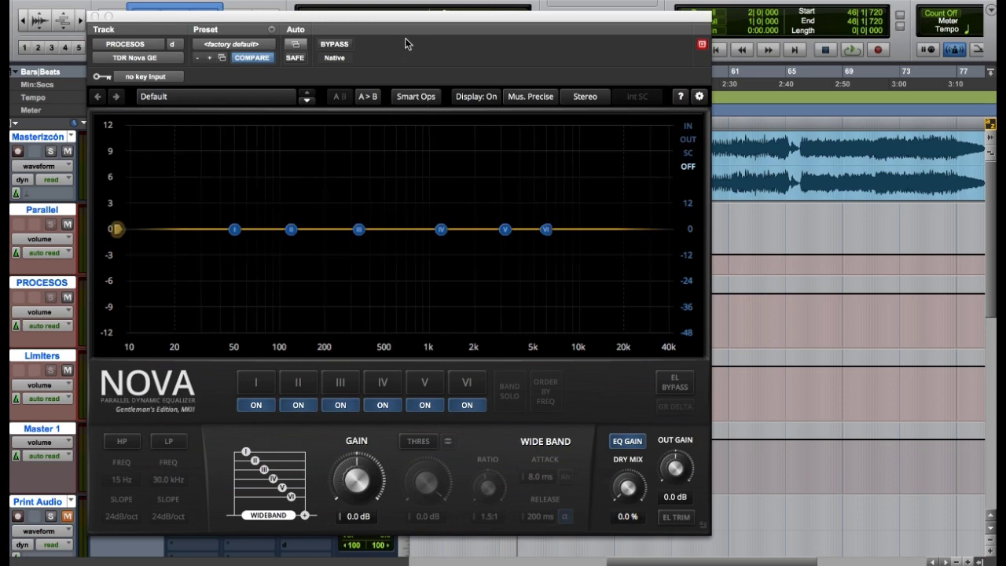
drag(395, 21, 557, 16)
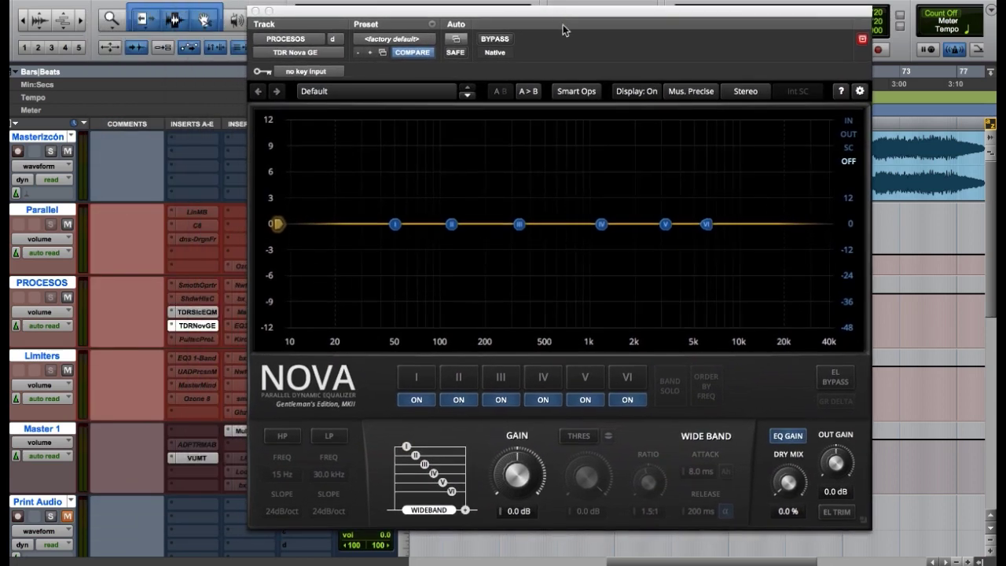
click(578, 92)
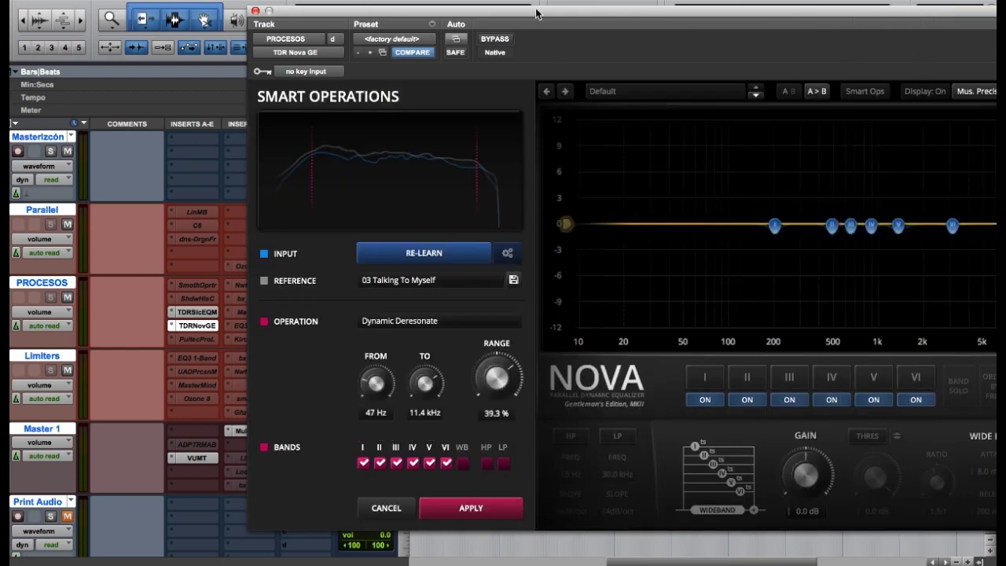
drag(537, 15, 357, 13)
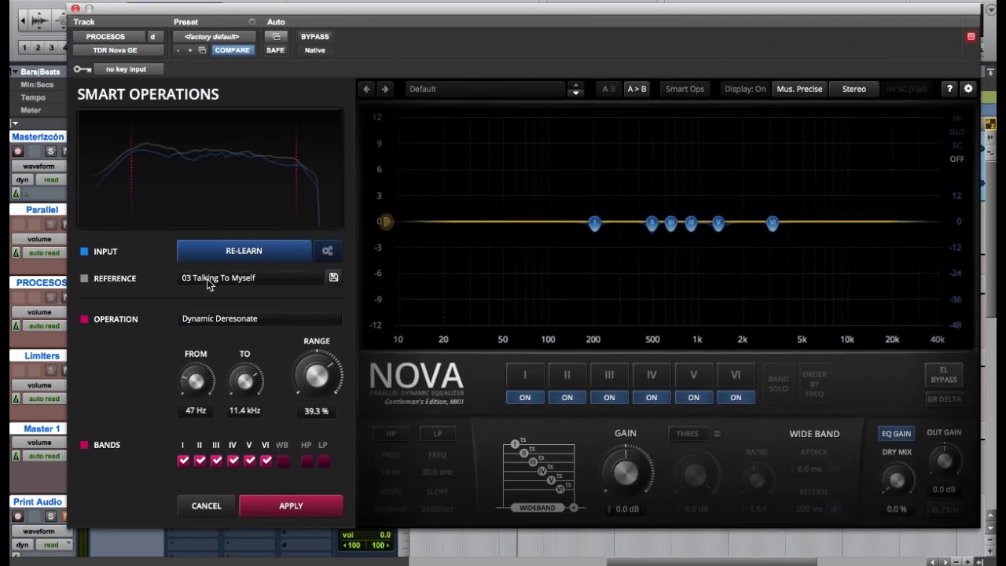
Re-learn the input spectrum from the playing song, stop the analysis, and check the available operations.
click(253, 253)
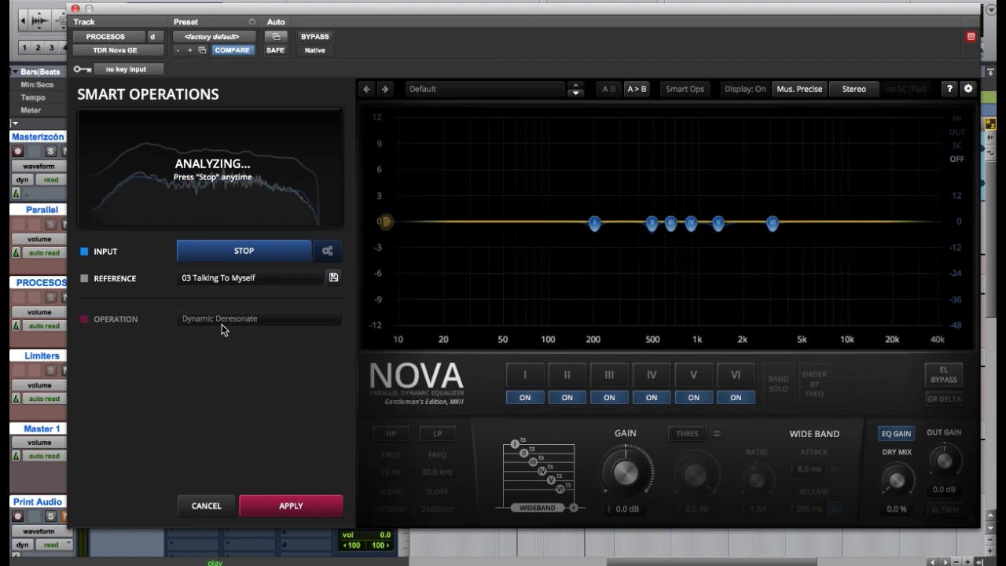
click(245, 250)
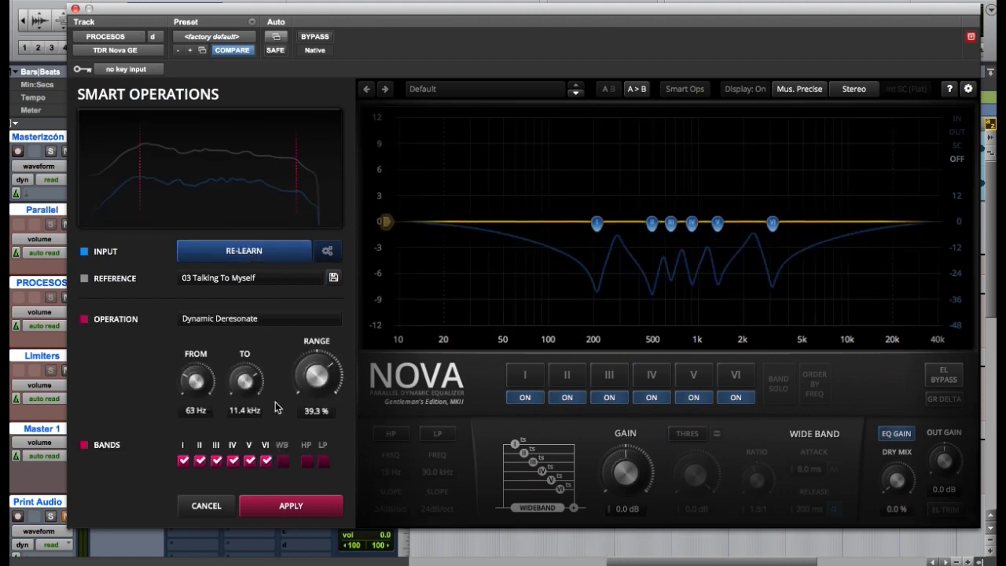
click(299, 322)
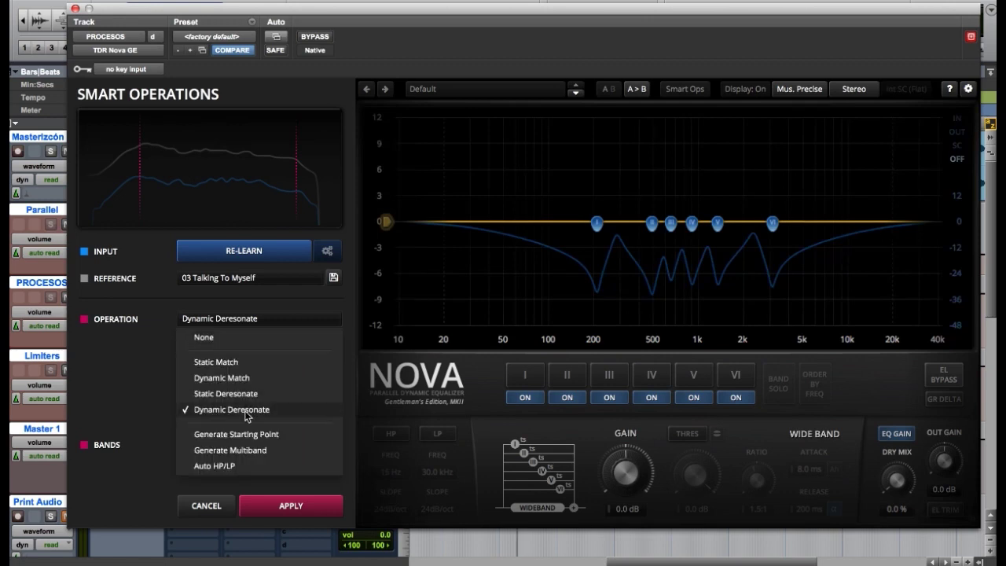
click(124, 375)
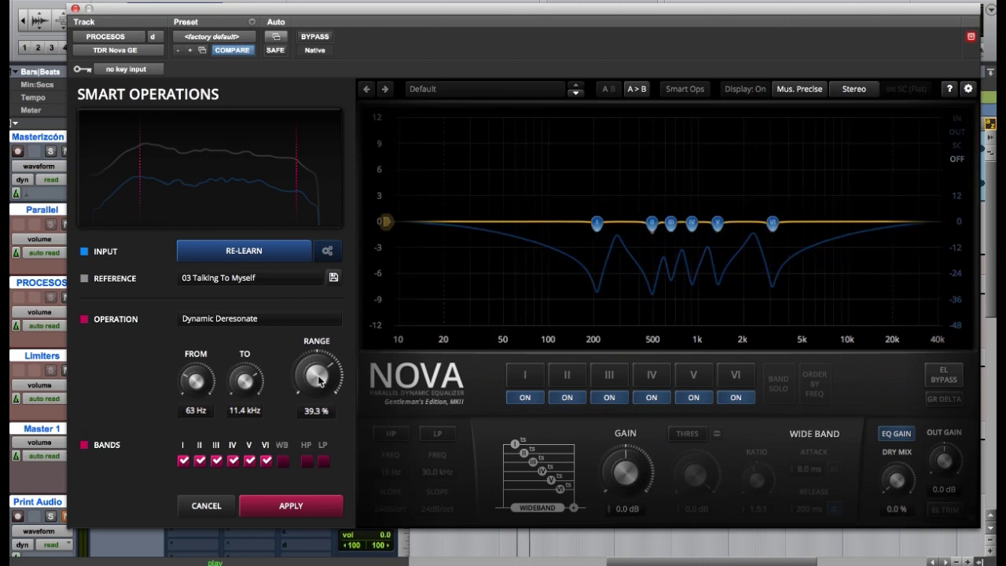
Compare Dynamic Deresonate at a 38.5 % range with the bypassed sound, and reduce the range to 18.6 %.
drag(319, 381, 319, 382)
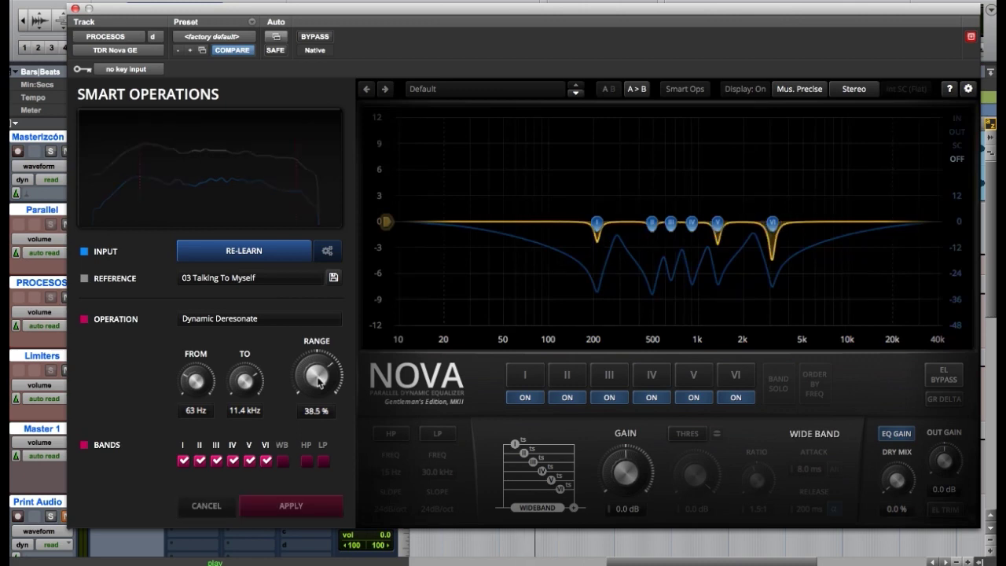
click(316, 37)
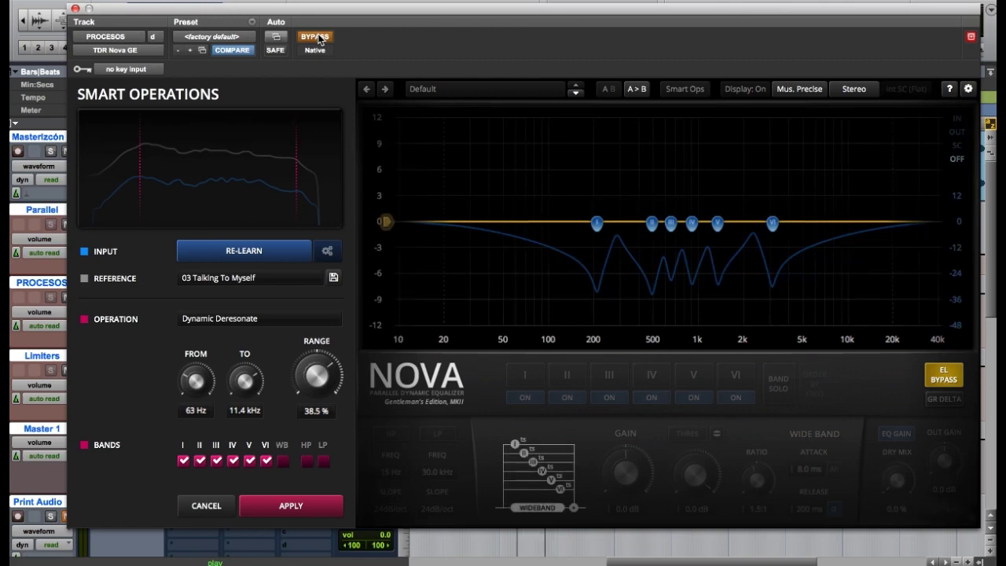
click(329, 40)
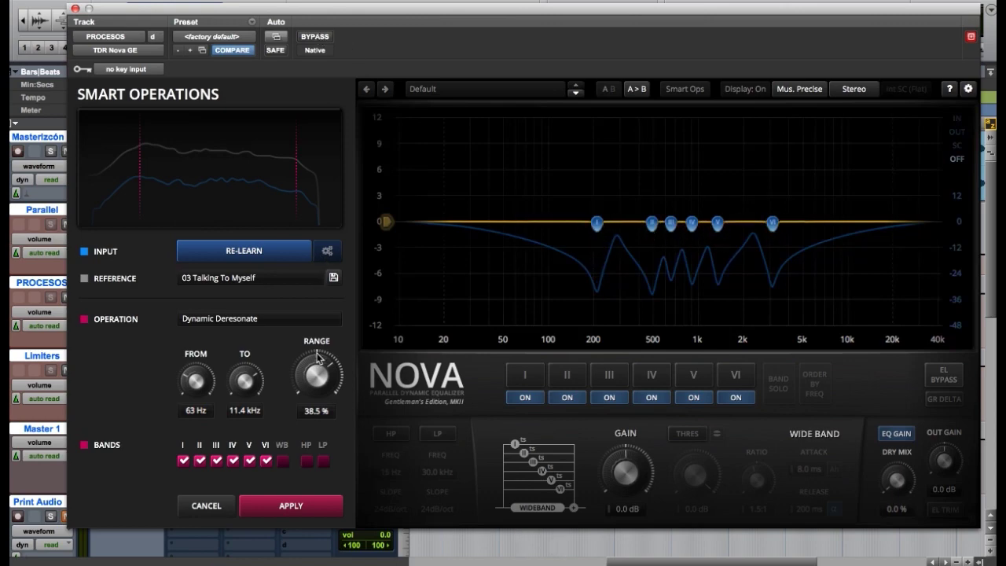
drag(317, 375, 317, 397)
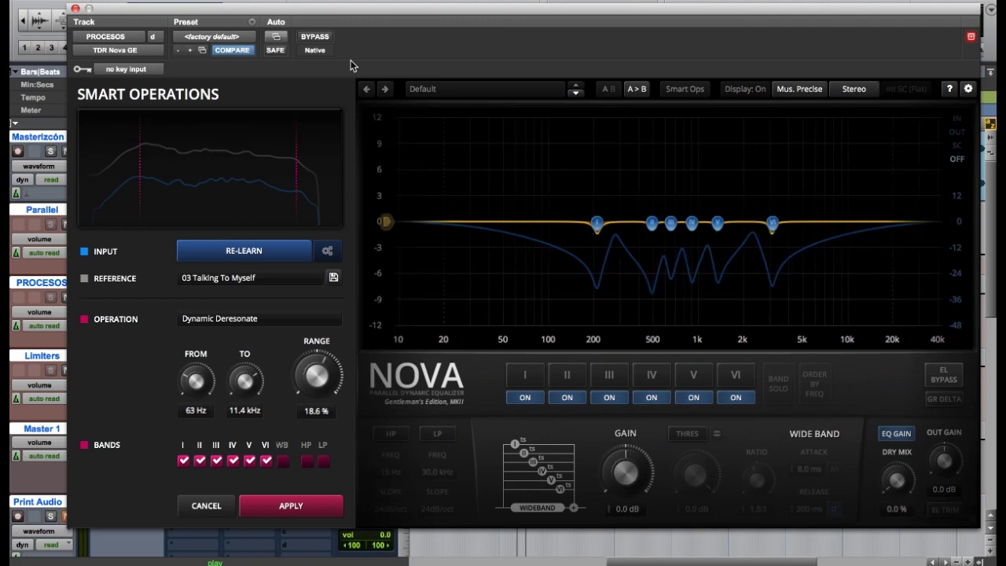
click(279, 319)
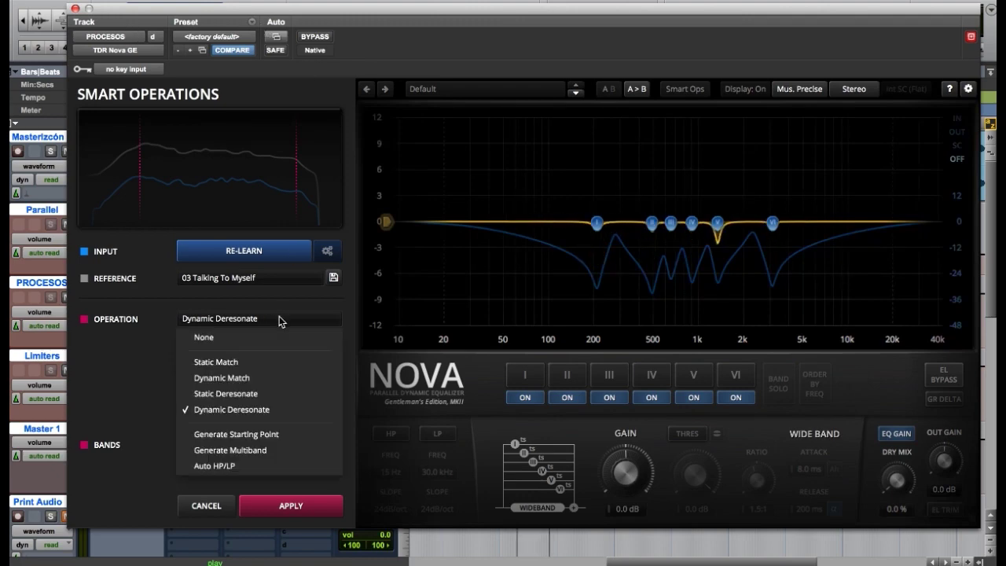
click(298, 294)
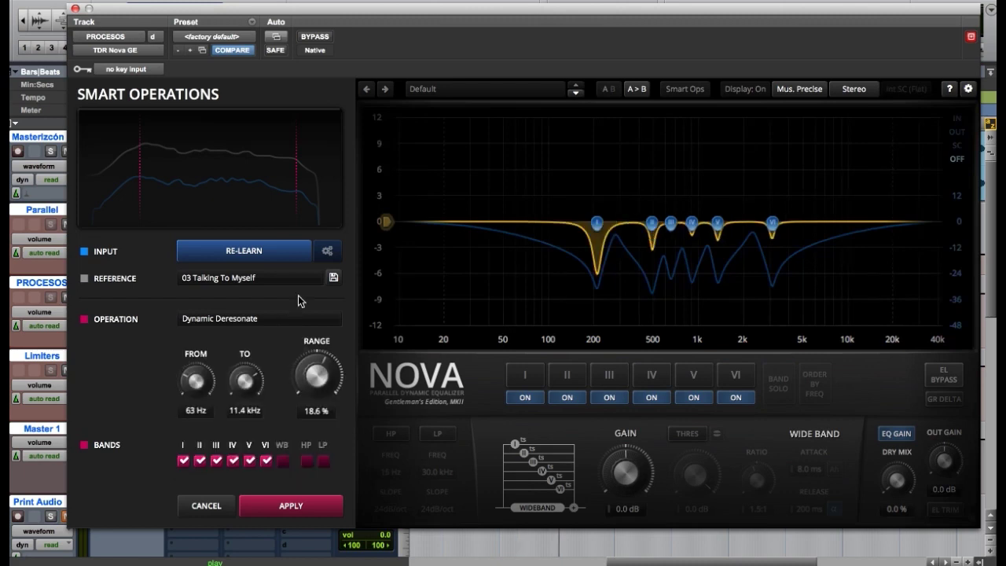
Change the operation to Dynamic Match, compare a 30.2 % range with the bypassed sound, and reduce the range to 20.8 %.
click(267, 326)
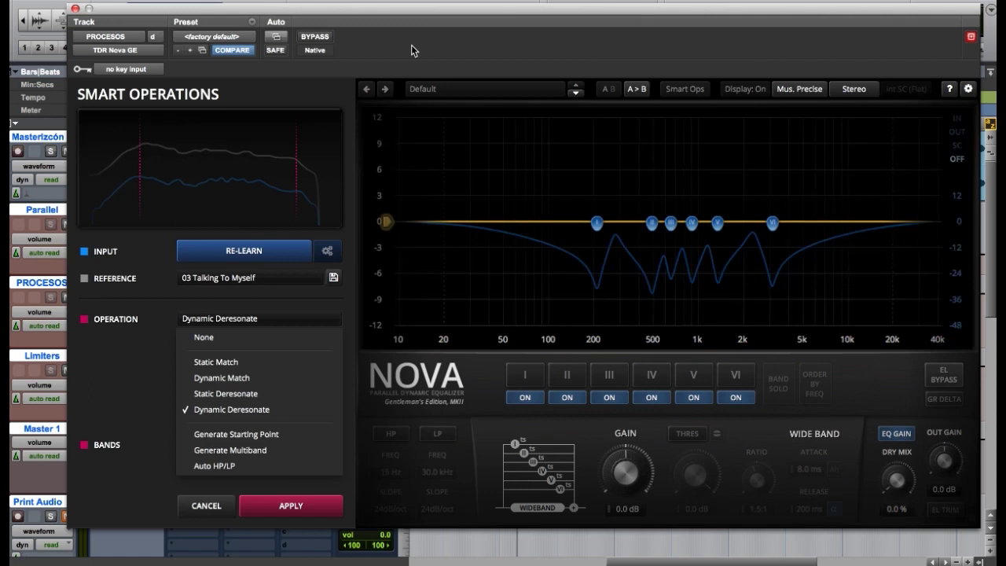
click(211, 378)
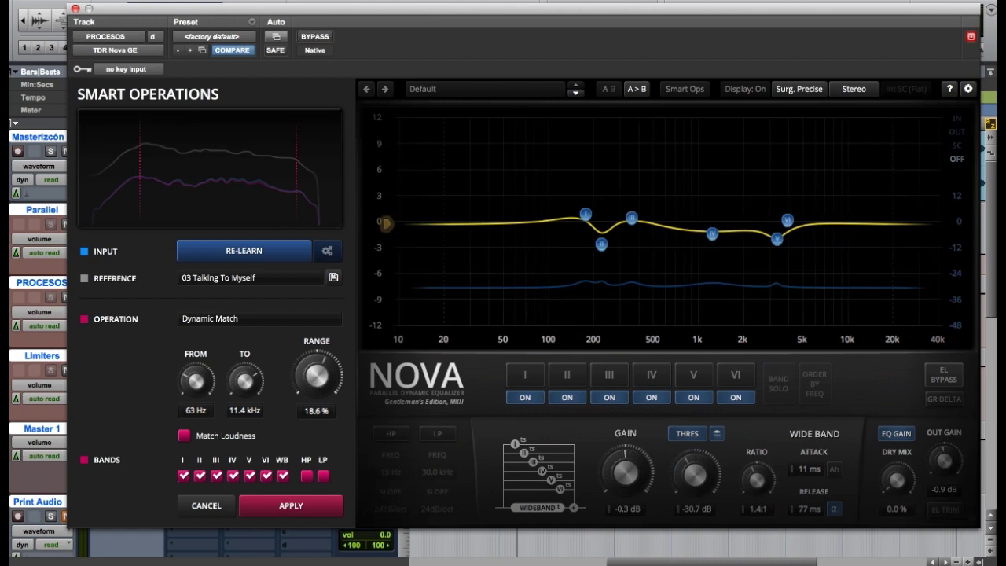
drag(317, 377, 316, 356)
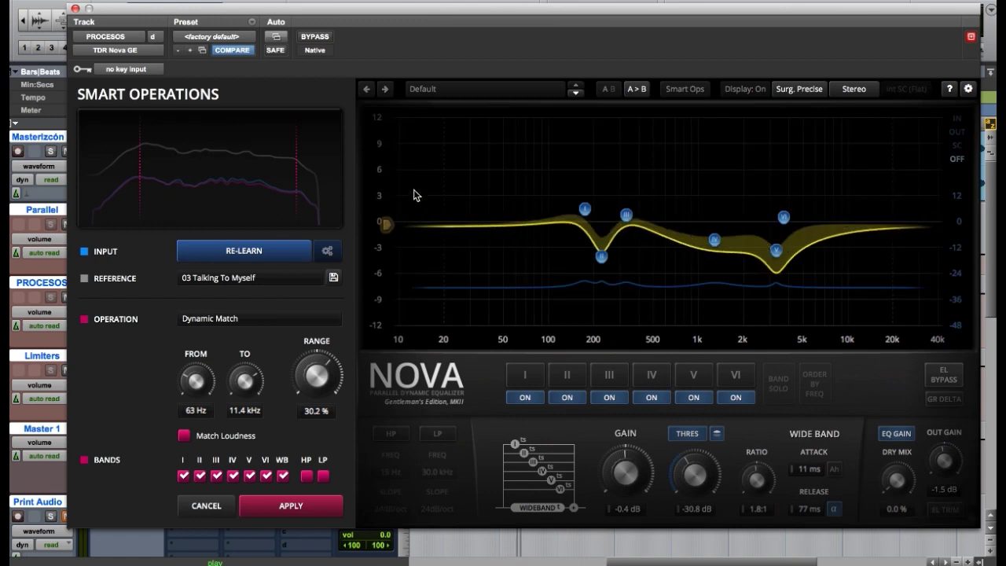
click(319, 41)
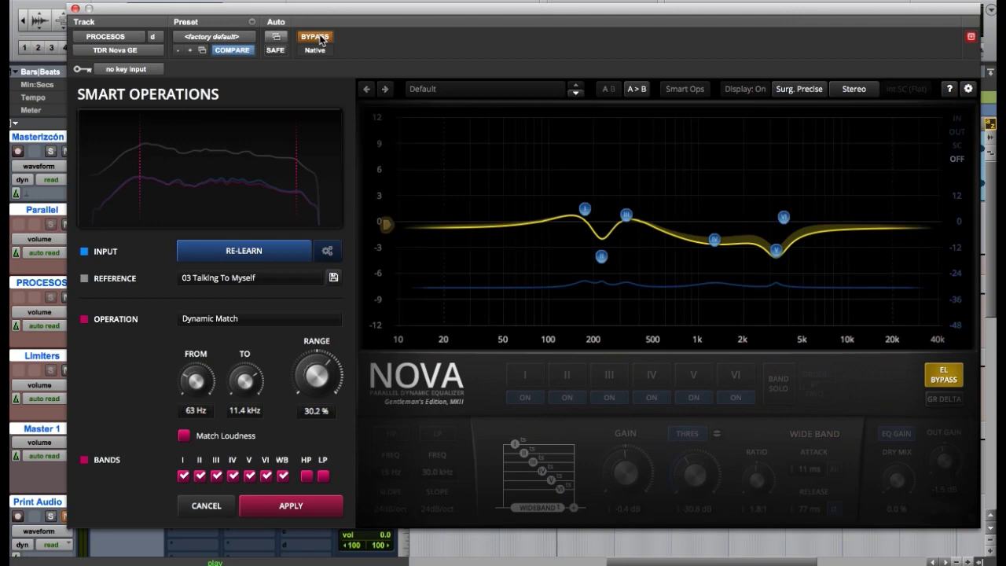
click(319, 41)
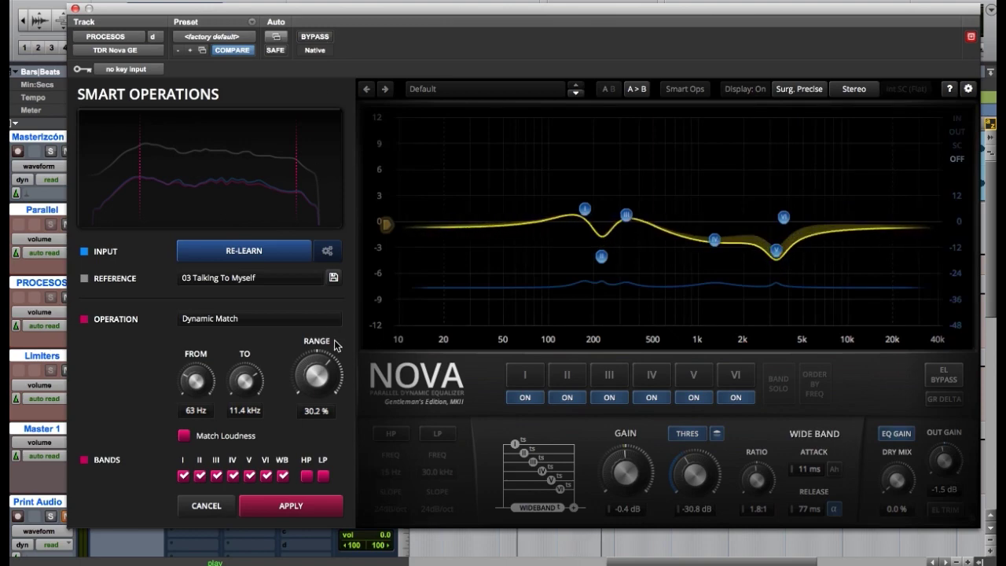
drag(317, 376, 322, 393)
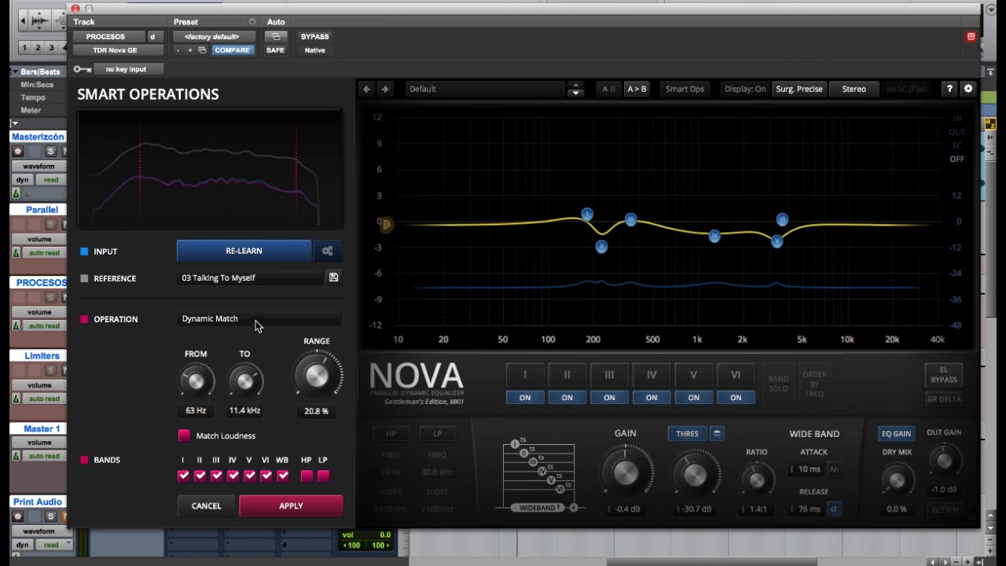
Exclude bands VI through I from the Dynamic Match, leaving only the wideband (WB) enabled.
click(184, 477)
click(190, 477)
click(199, 476)
click(249, 476)
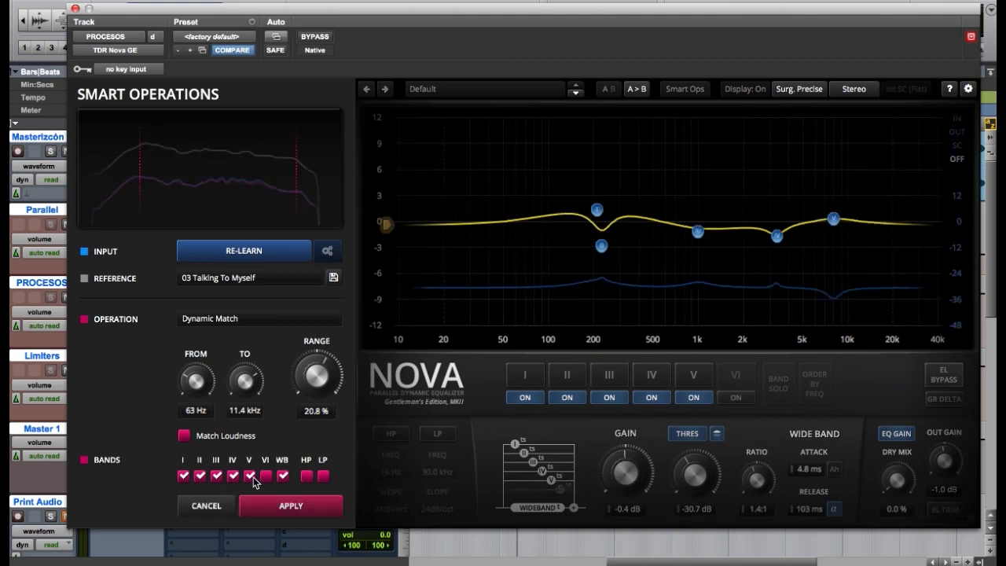
click(232, 475)
click(217, 475)
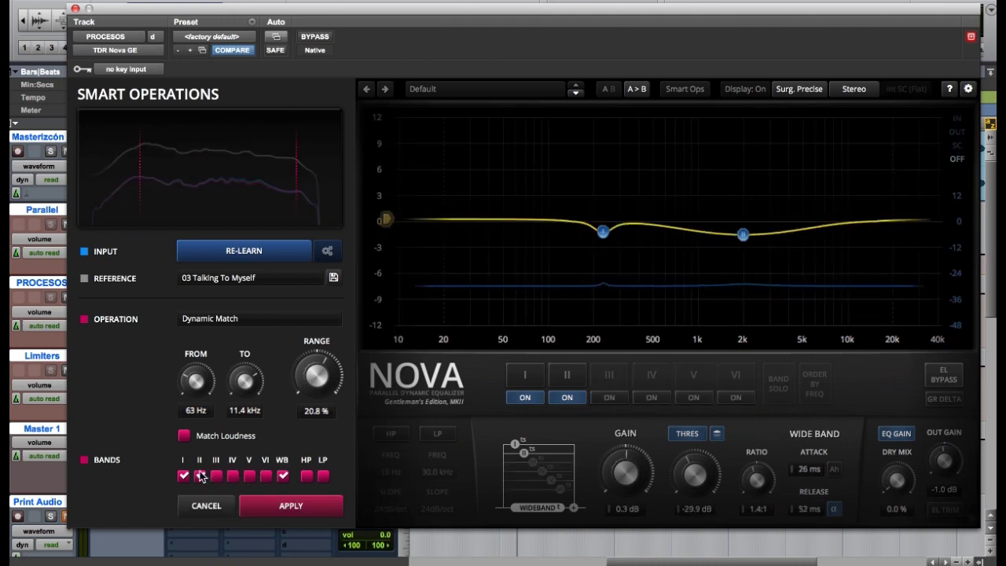
click(199, 475)
click(184, 475)
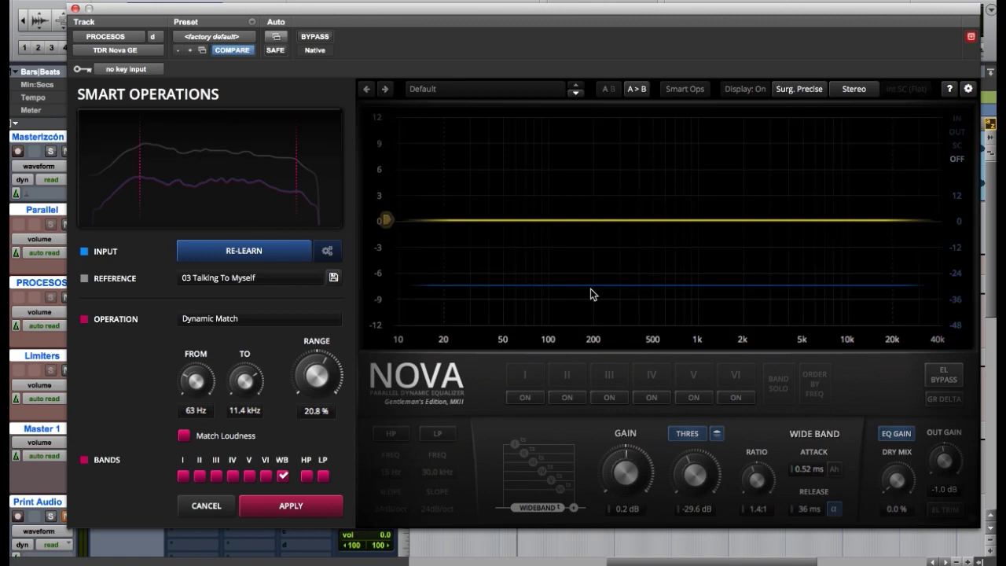
Include bands VI through I in the Dynamic Match again.
click(267, 476)
click(250, 476)
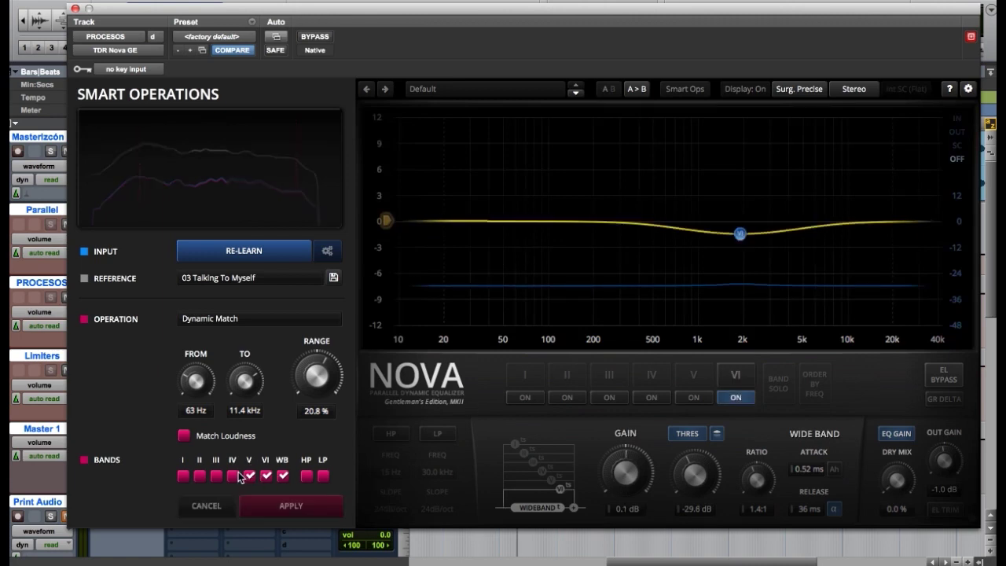
click(233, 476)
click(216, 476)
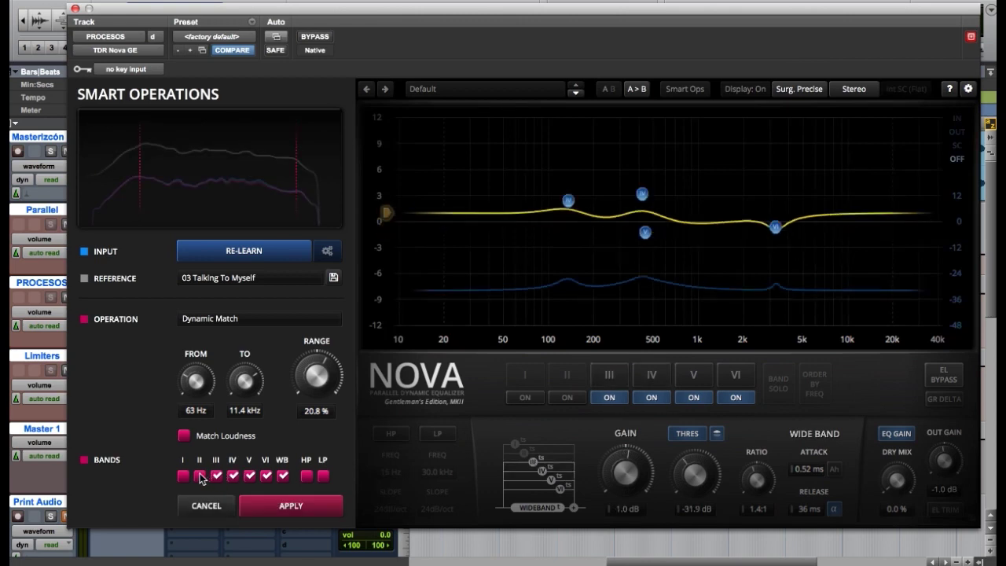
click(200, 477)
click(184, 476)
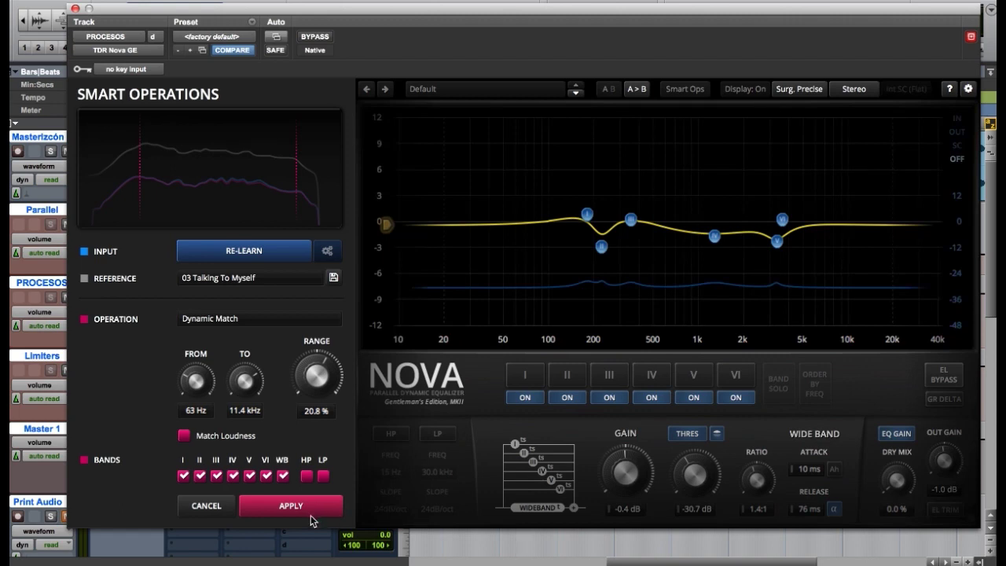
Try the Generate Multiband operation and listen to it during playback.
click(267, 322)
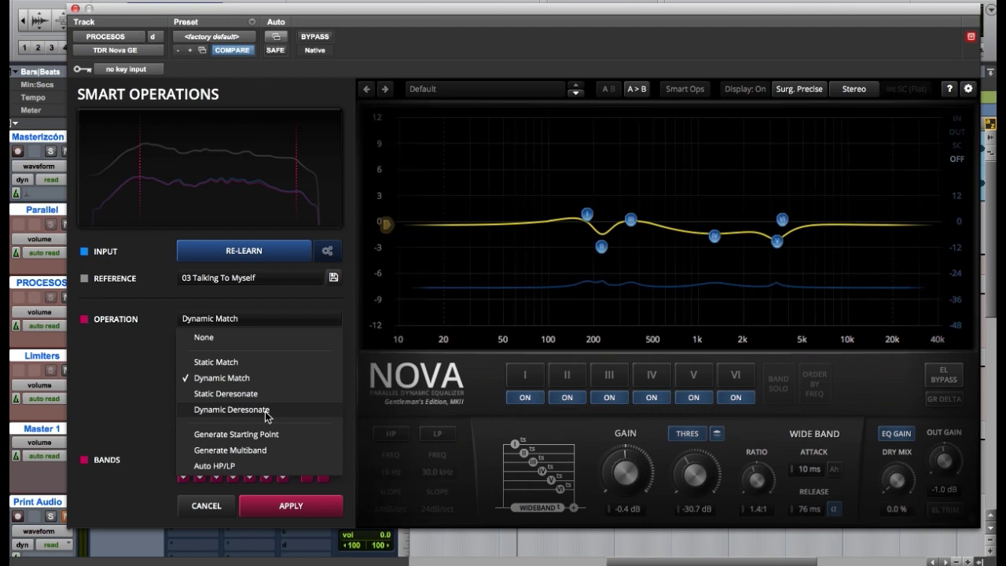
click(248, 453)
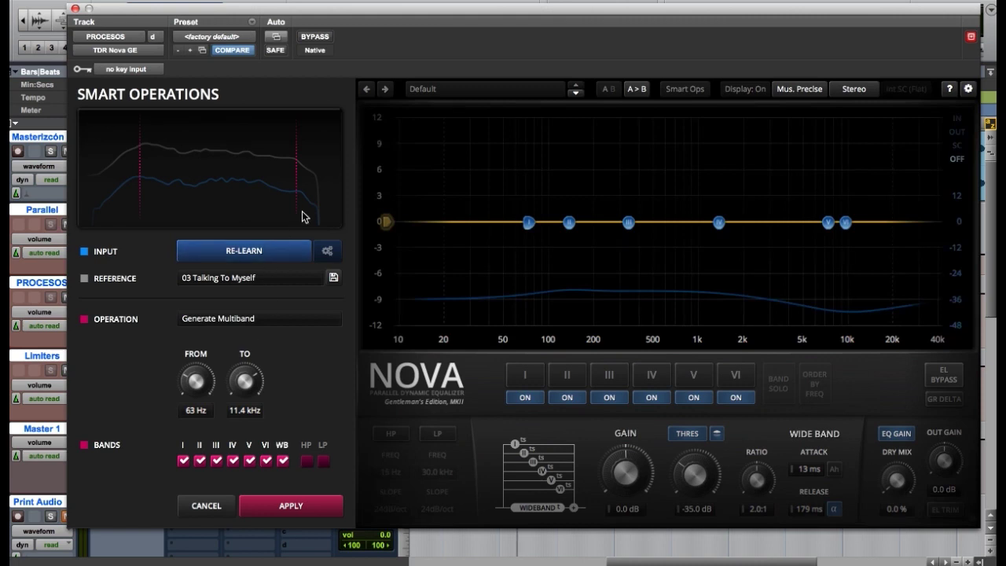
click(283, 253)
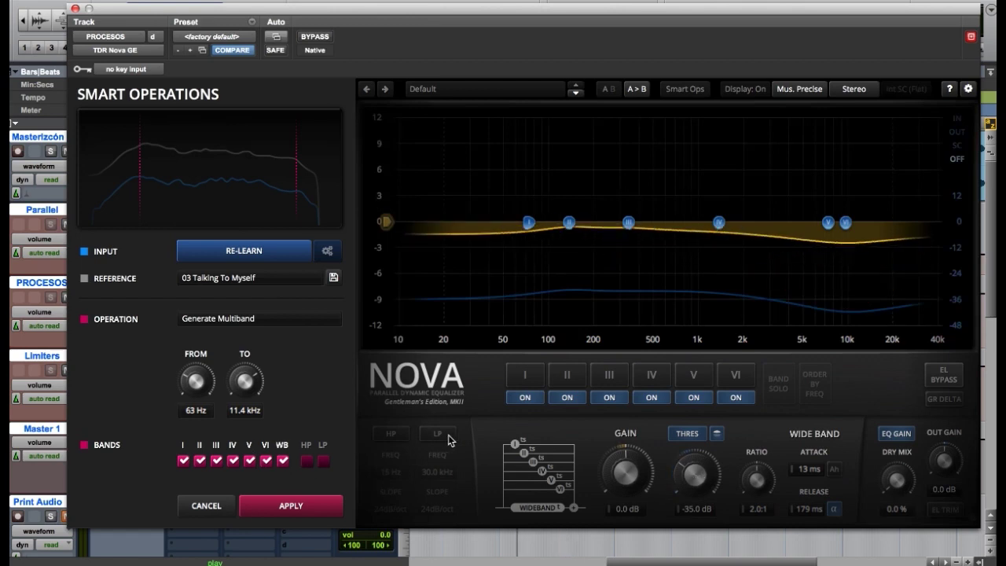
Set the operation to Dynamic Deresonate with a 19.7 % range and close the TDR Nova GE window.
click(277, 326)
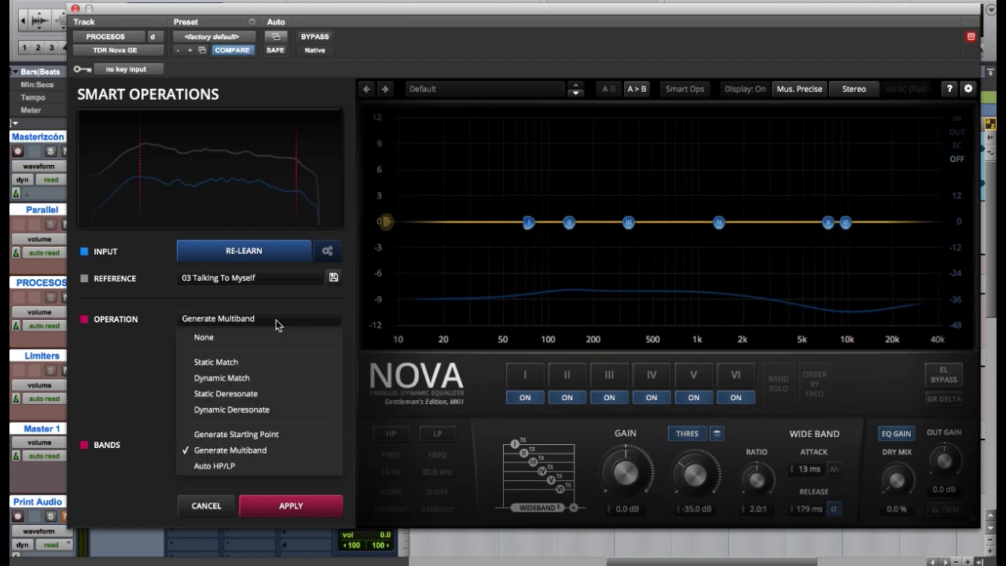
click(271, 415)
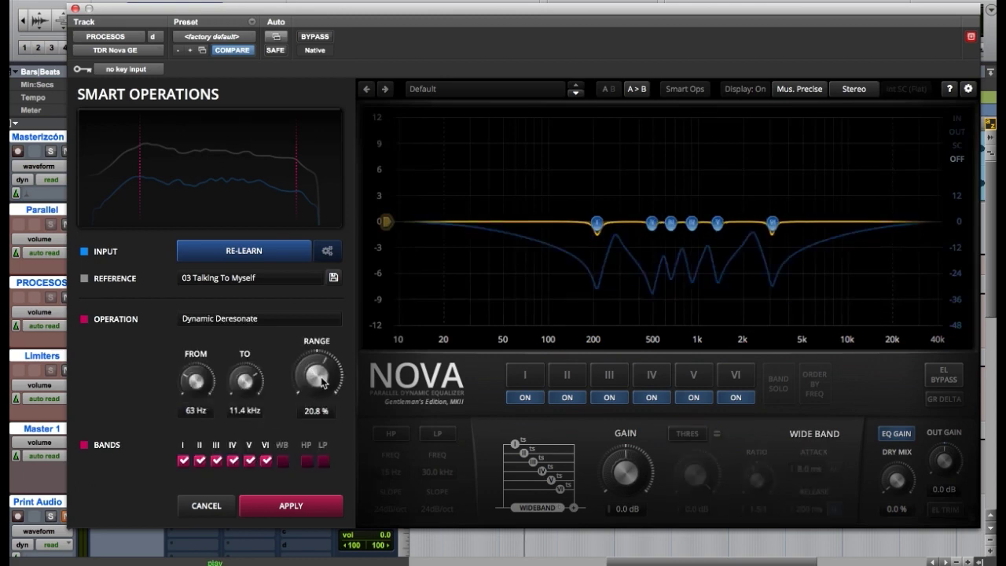
drag(322, 380, 322, 382)
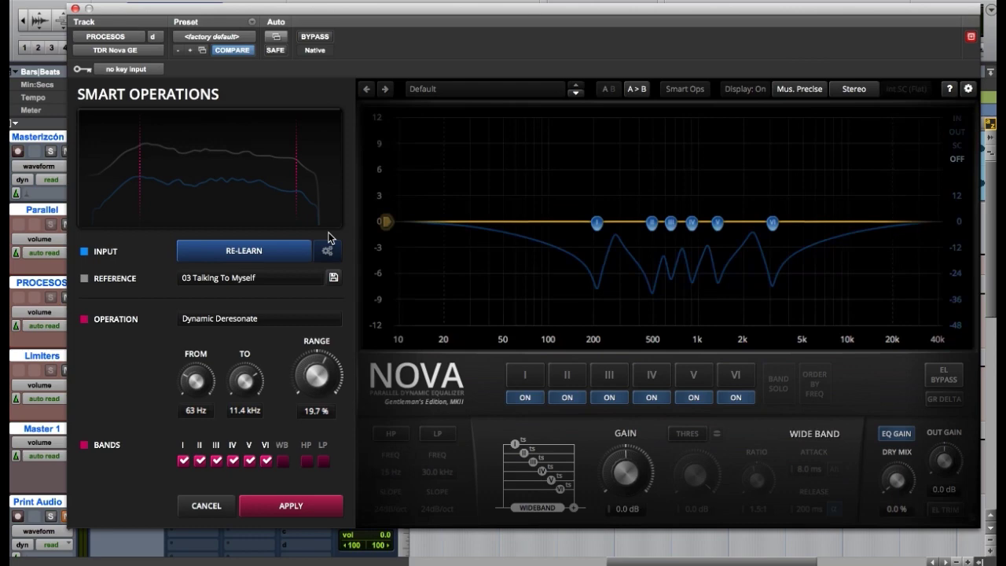
click(75, 9)
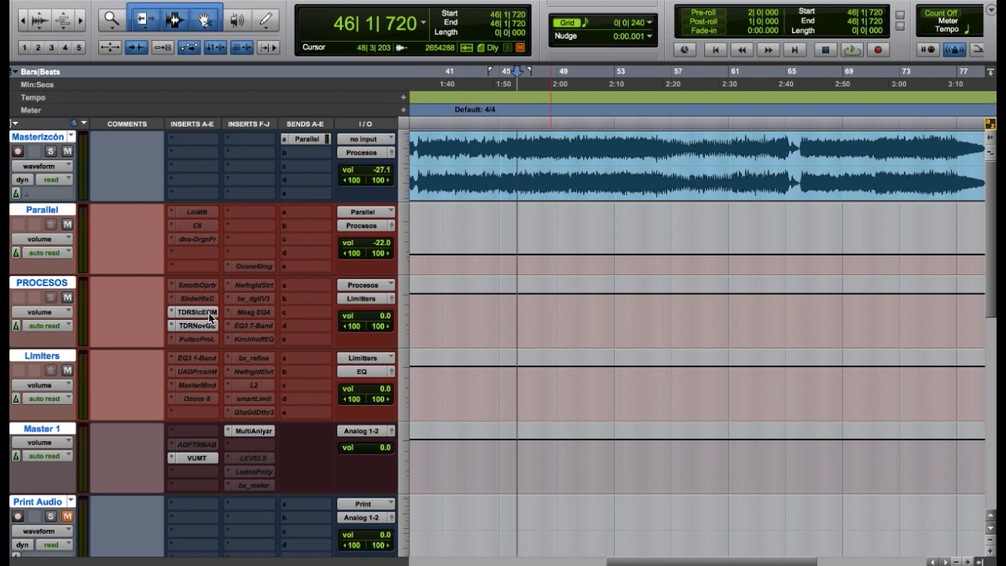
Play the song while switching the SlickEQ M and TDR Nova GE inserts on PROCESOS together between bypassed and active.
drag(209, 313, 210, 319)
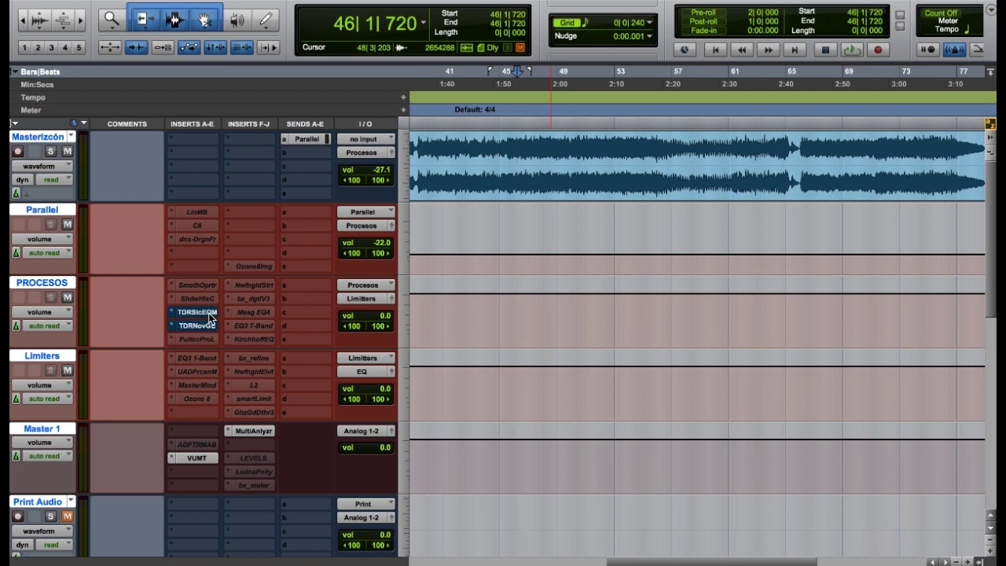
key(space)
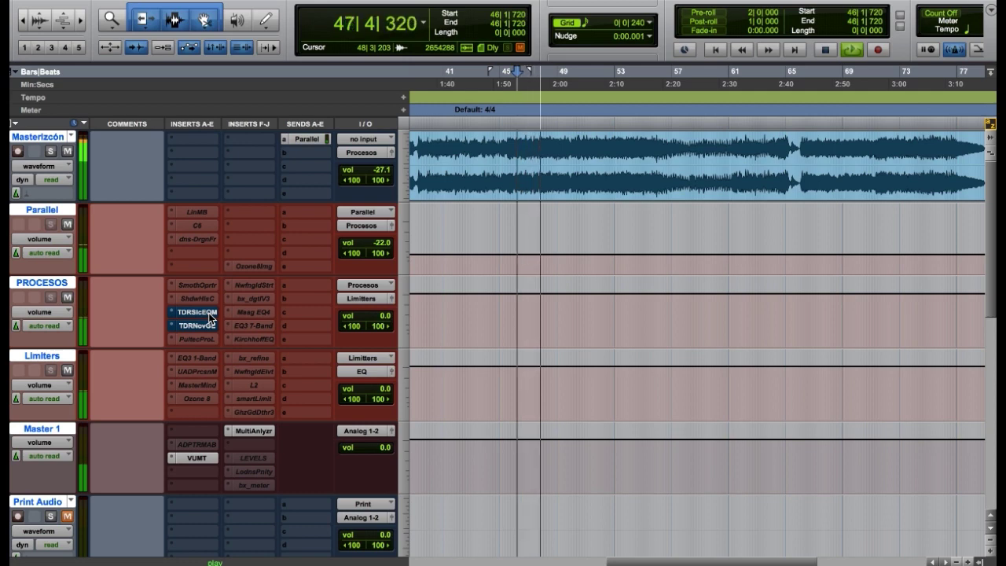
shift+super+click(210, 315)
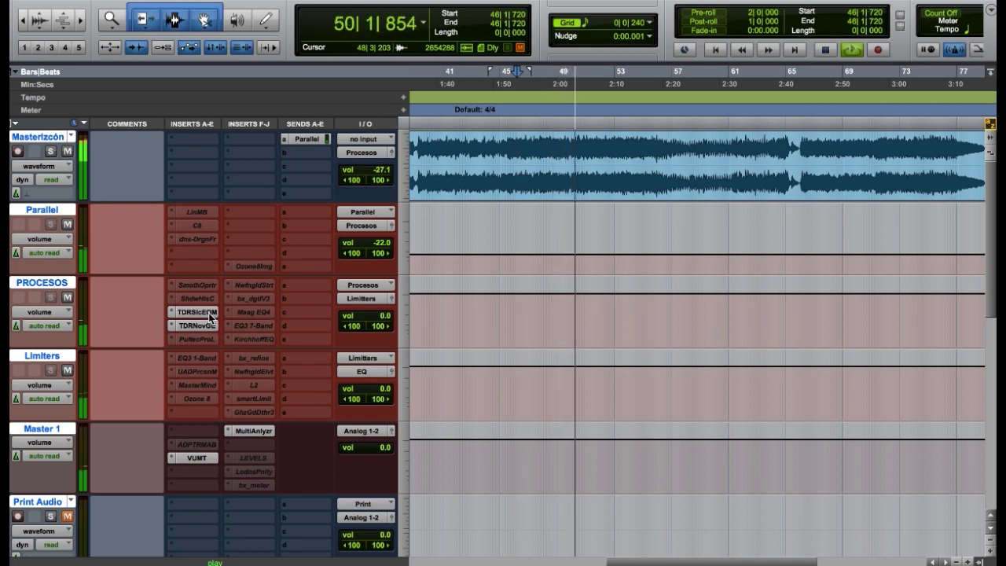
shift+super+click(210, 314)
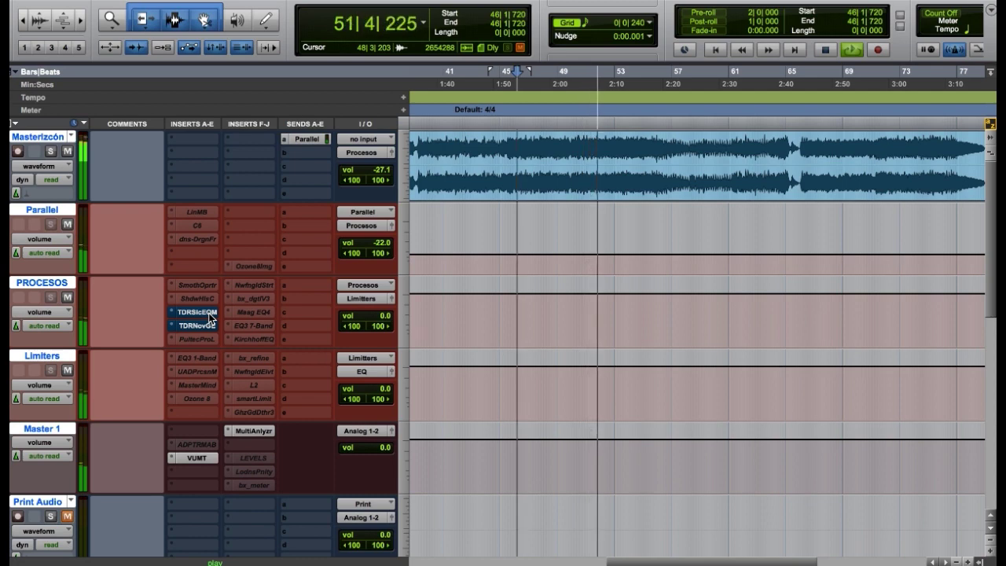
shift+super+click(196, 323)
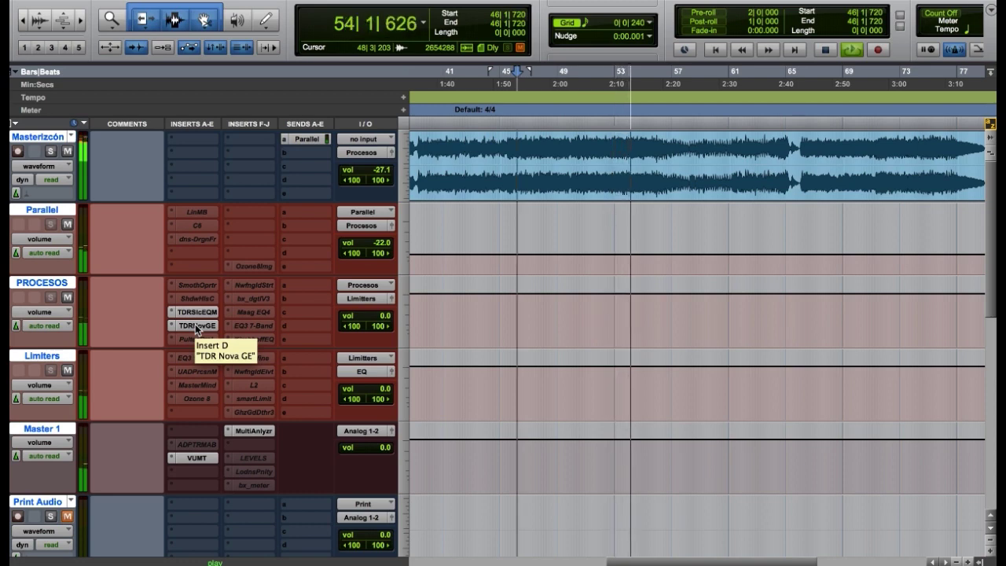
Bypass TDR Nova GE and SlickEQ M on PROCESOS individually and replay the section to hear it unprocessed.
super+click(195, 324)
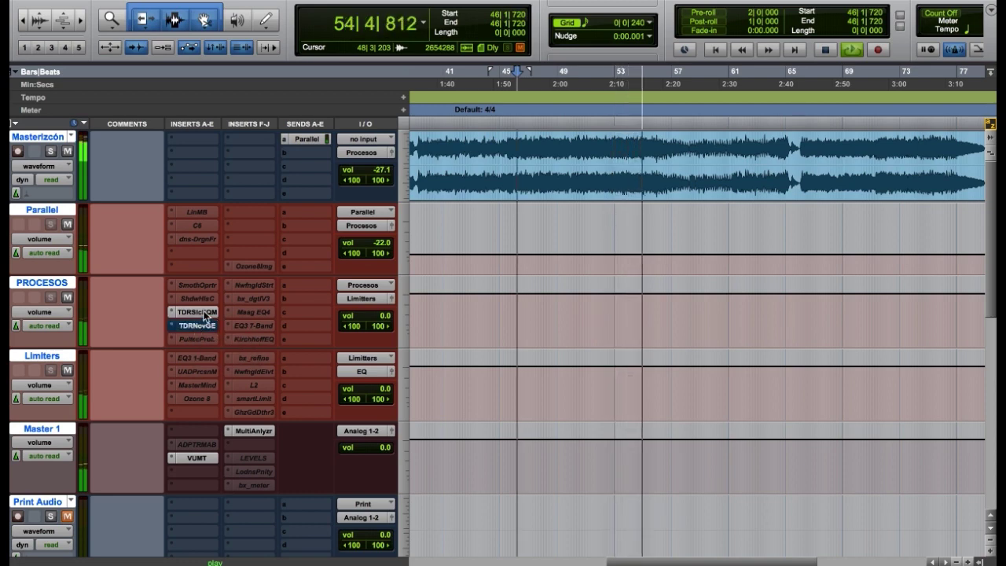
super+click(203, 315)
key(space)
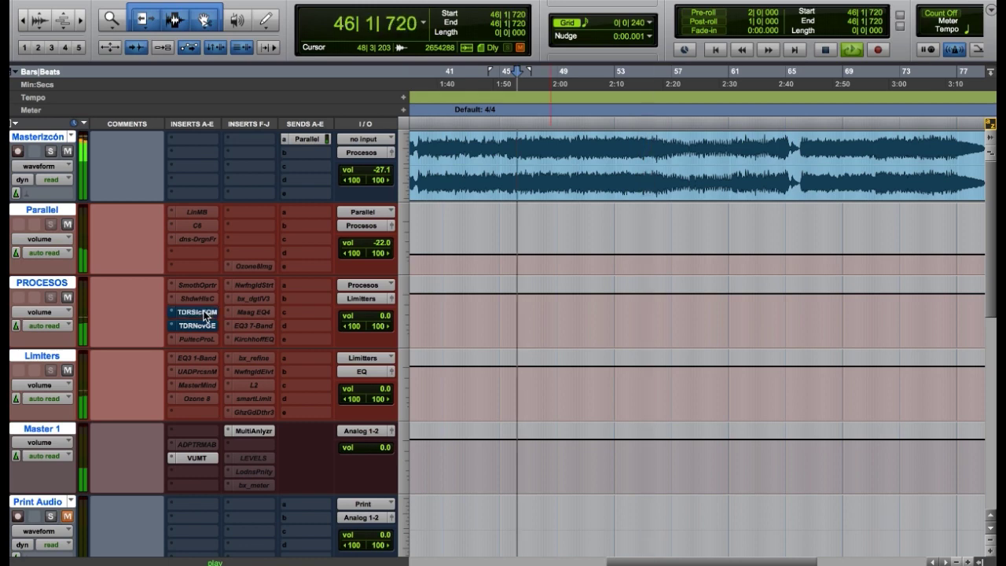
key(space)
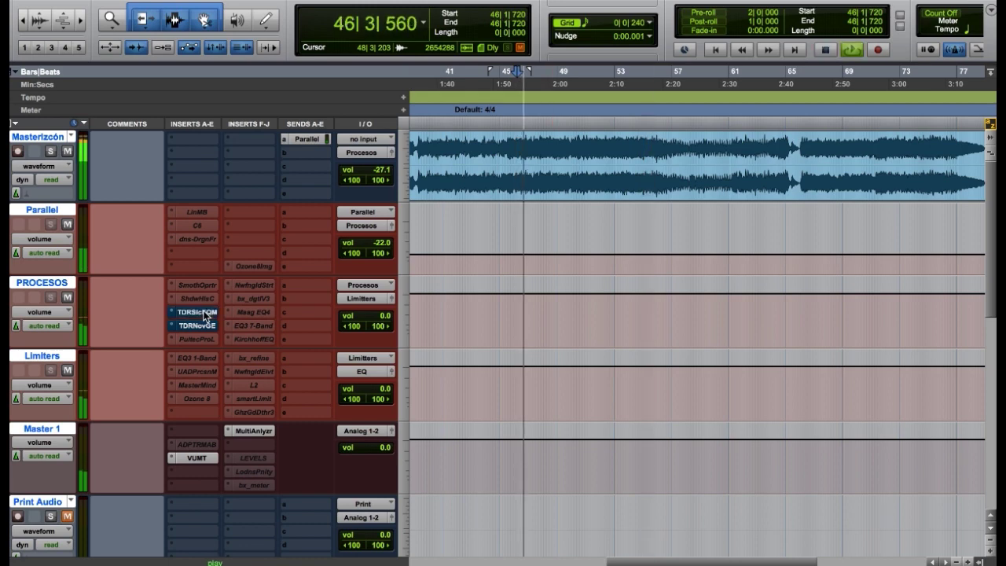
shift+super+click(204, 314)
Apply the pending Pan/Width Match smart operation in SlickEQ M and show the EQ curve display.
click(204, 314)
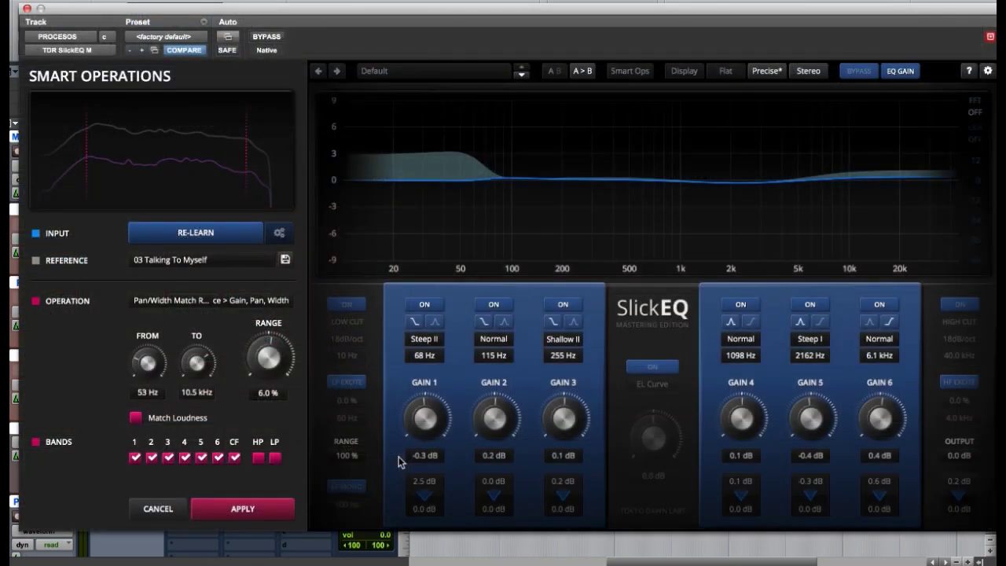
click(260, 510)
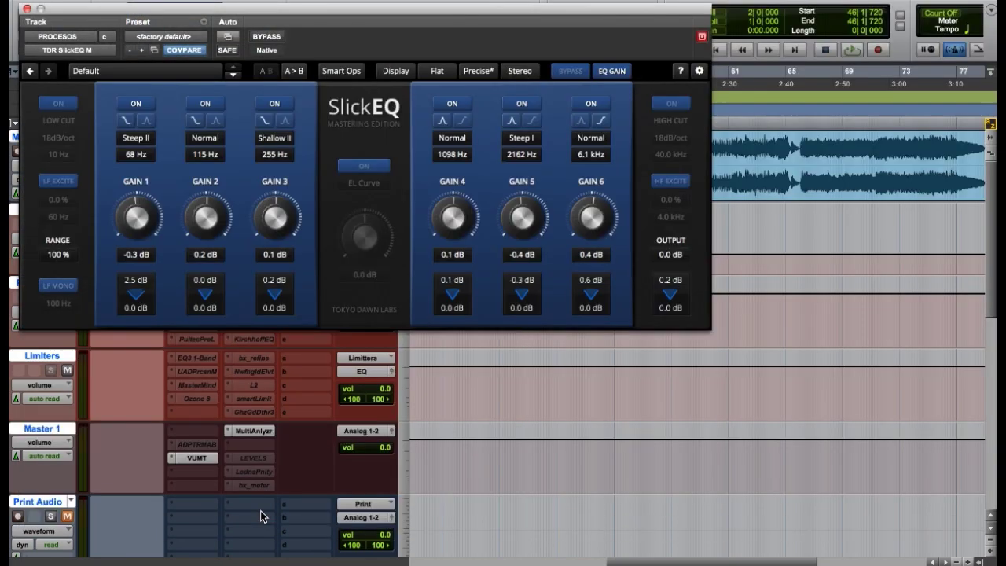
click(395, 71)
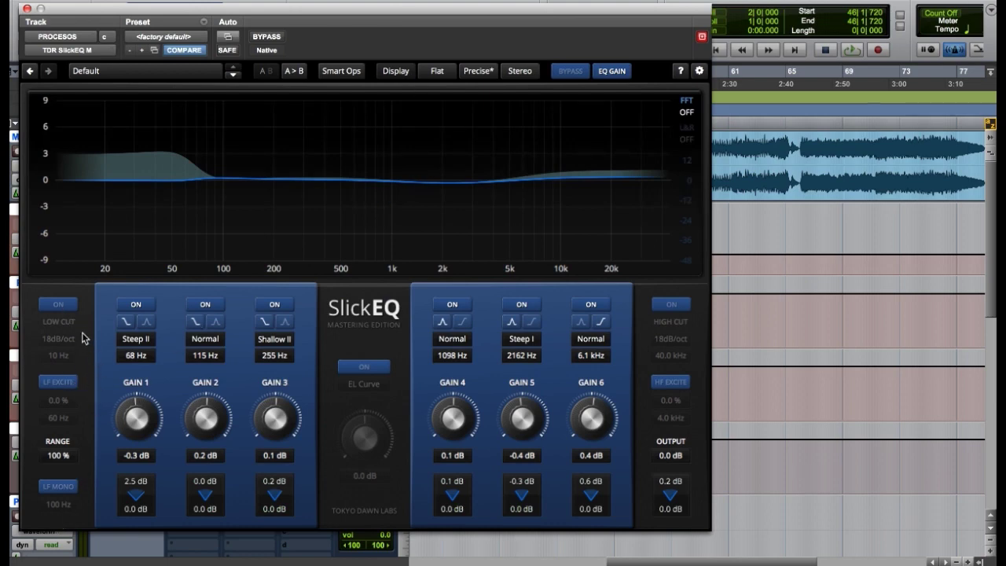
Enable the low cut in SlickEQ M and set its frequency to 35 Hz.
click(65, 309)
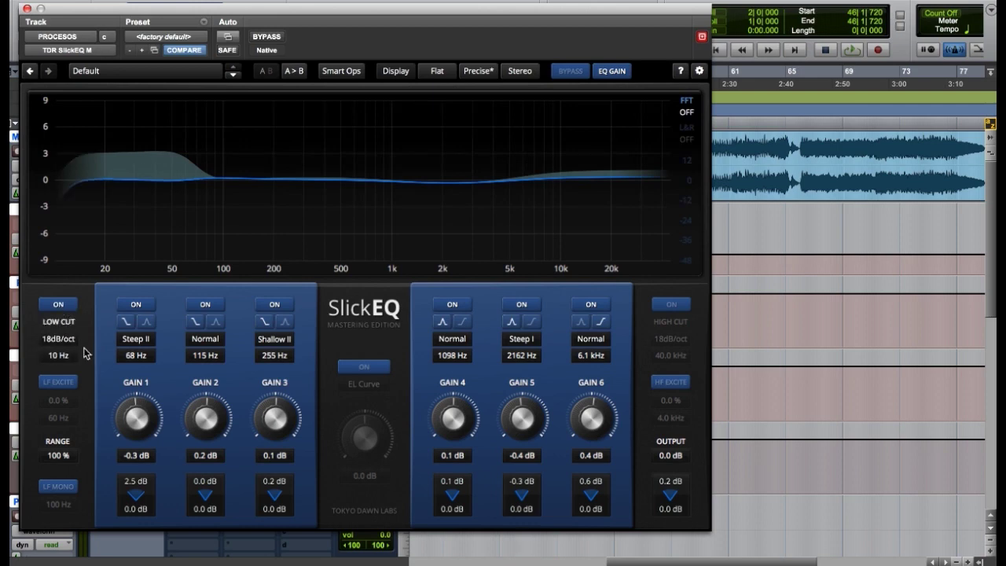
double_click(57, 357)
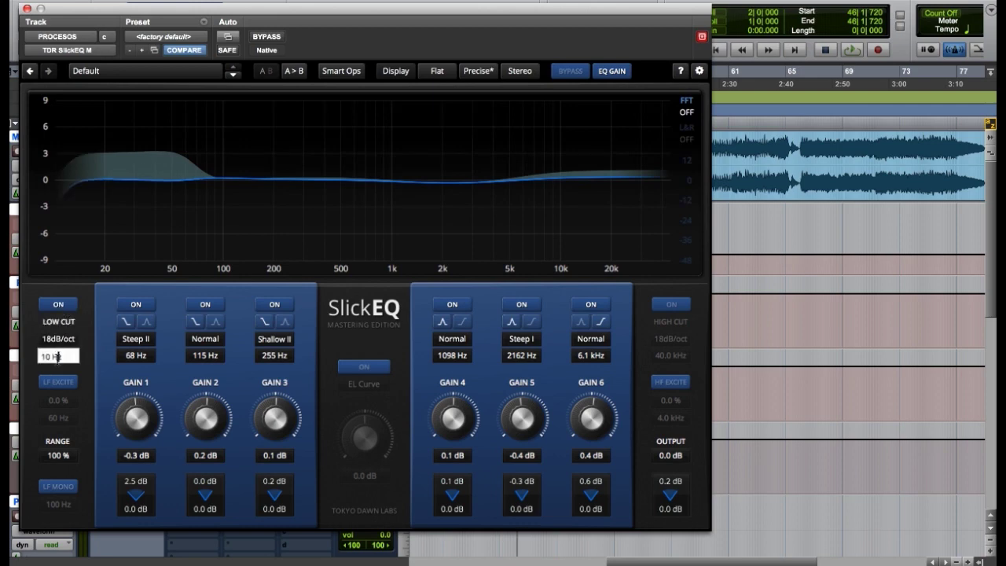
triple_click(57, 357)
text(35)
key(Return)
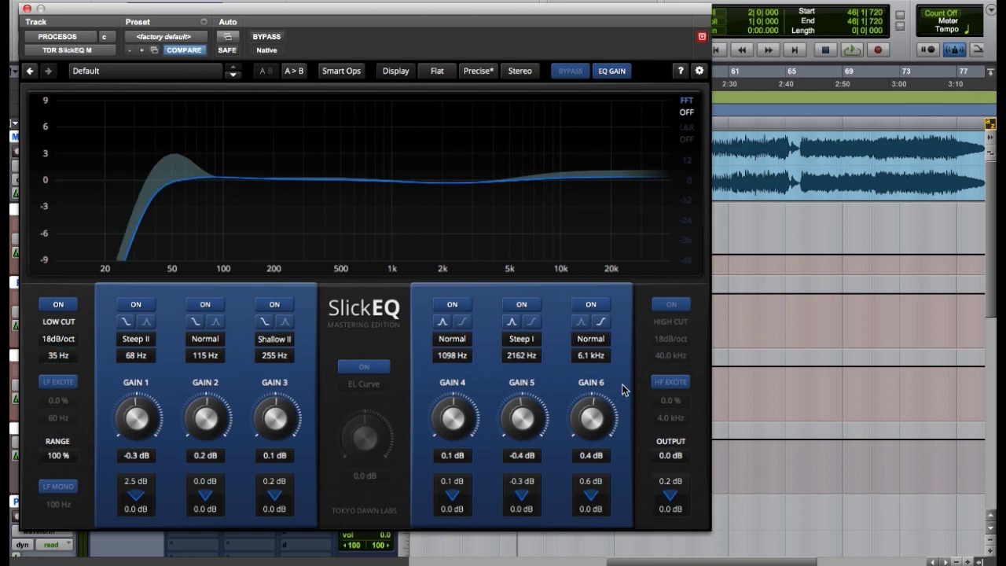
Enable the high cut at 20 kHz in SlickEQ M and close the plug-in window.
click(674, 306)
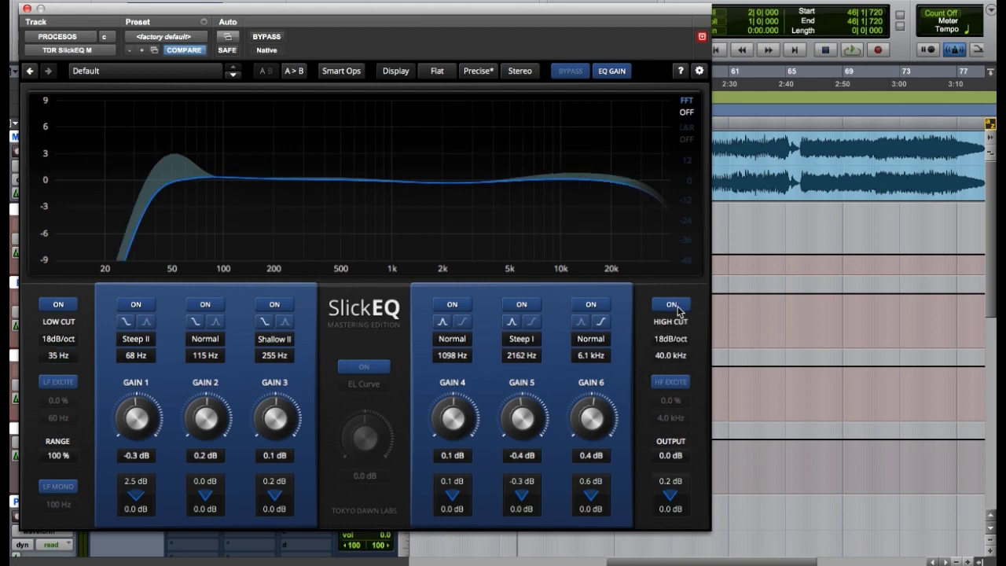
double_click(670, 358)
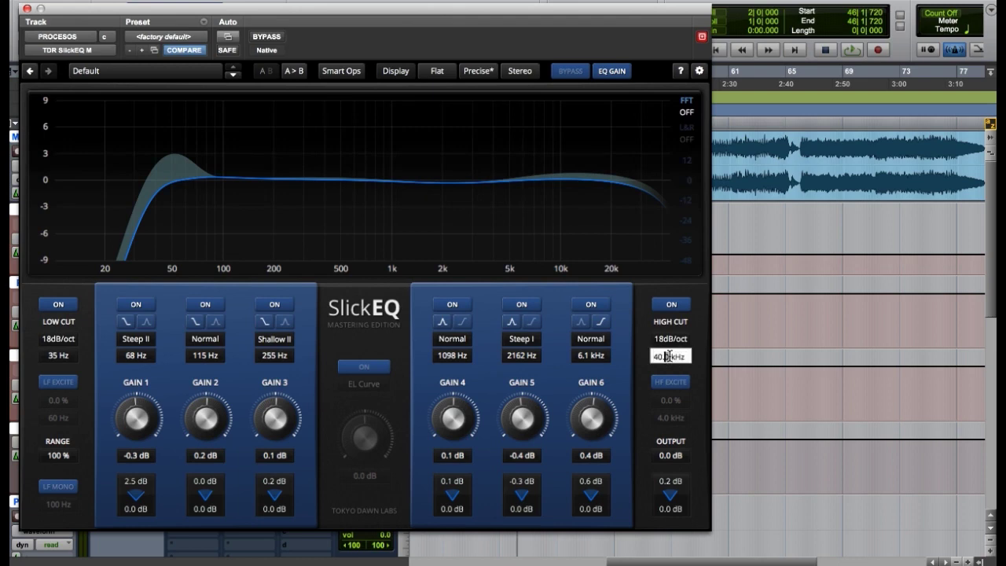
double_click(669, 357)
text(20000)
key(Return)
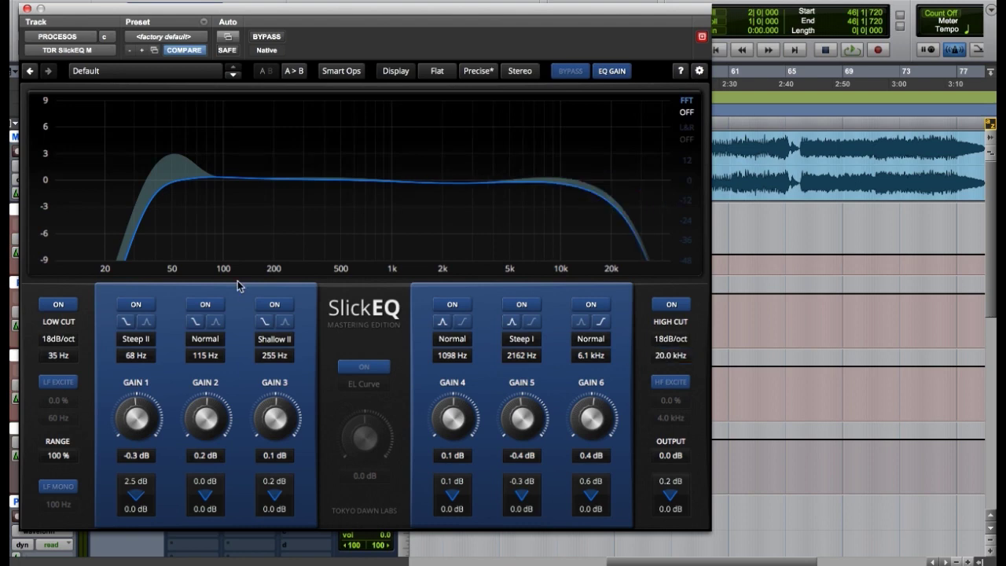
click(28, 9)
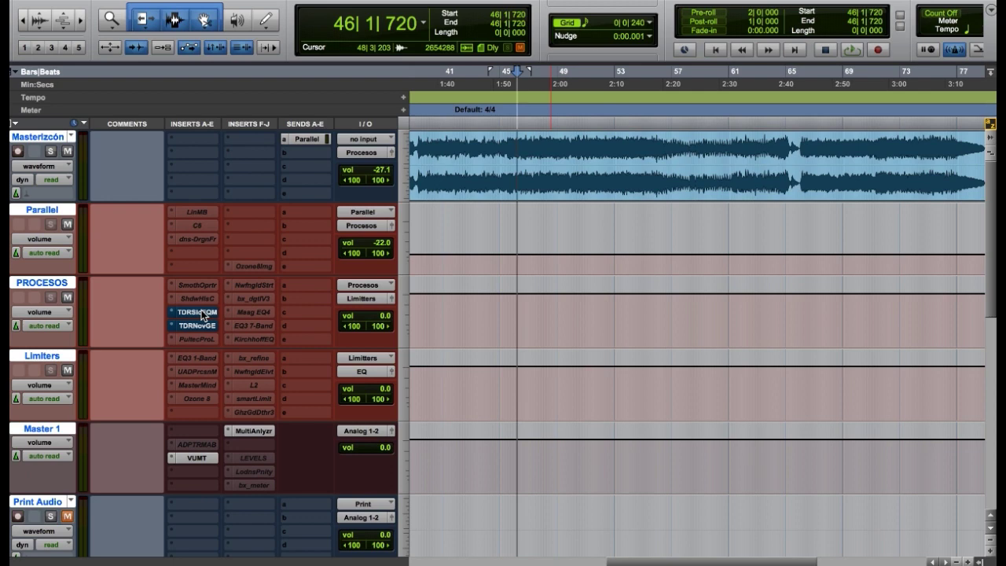
Compare the song with both TDR inserts bypassed and active during playback, and reopen SlickEQ M.
key(space)
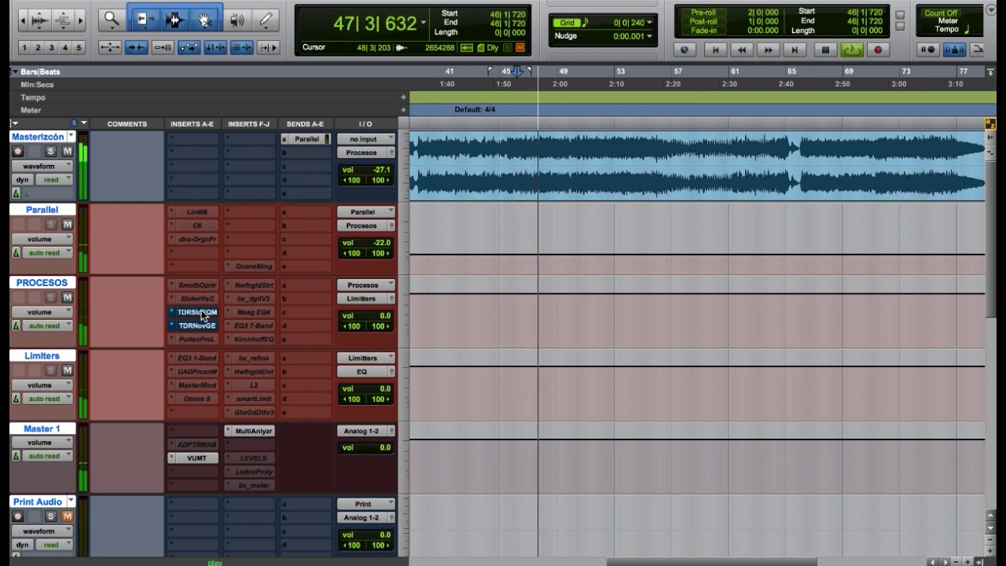
super+click(201, 310)
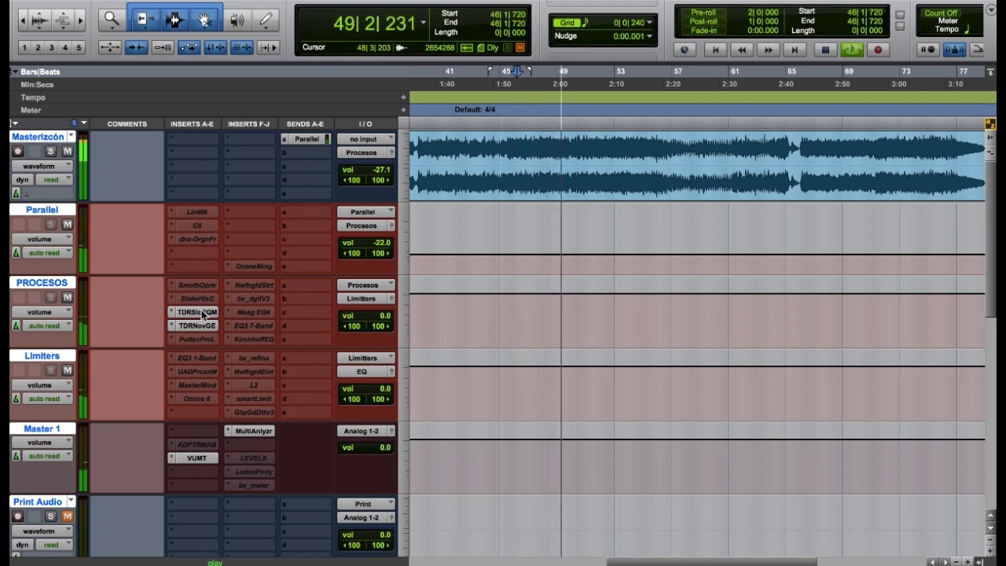
key(space)
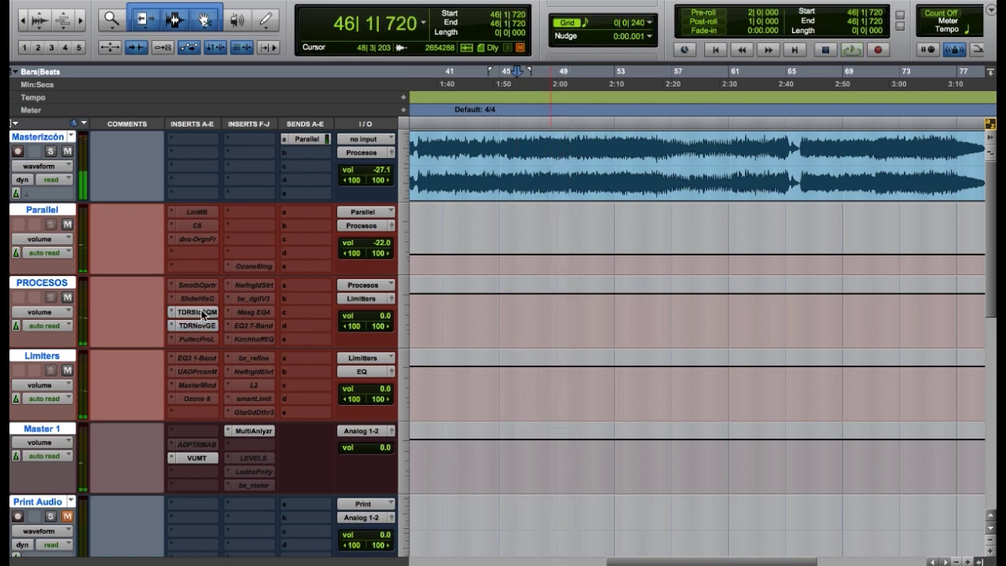
click(201, 310)
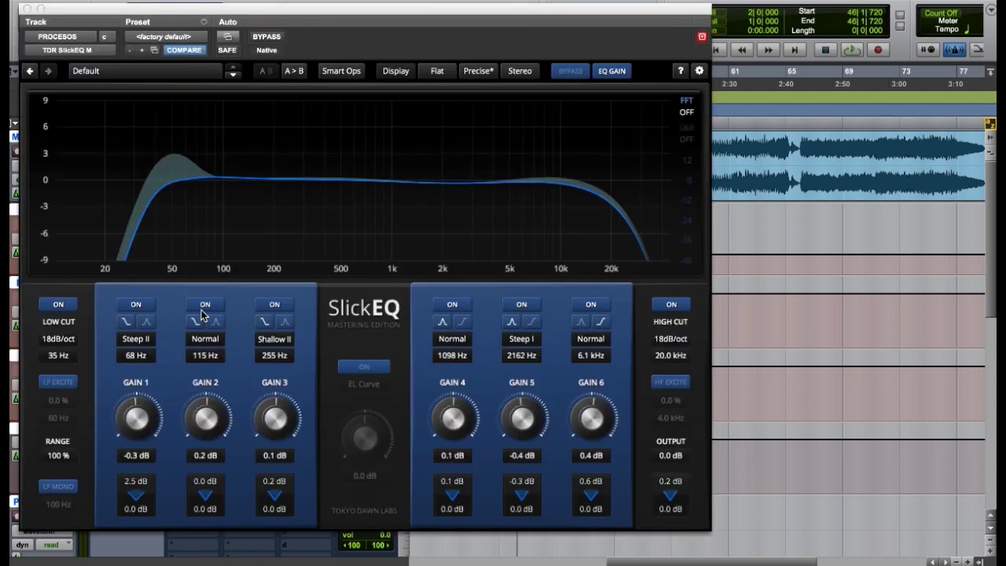